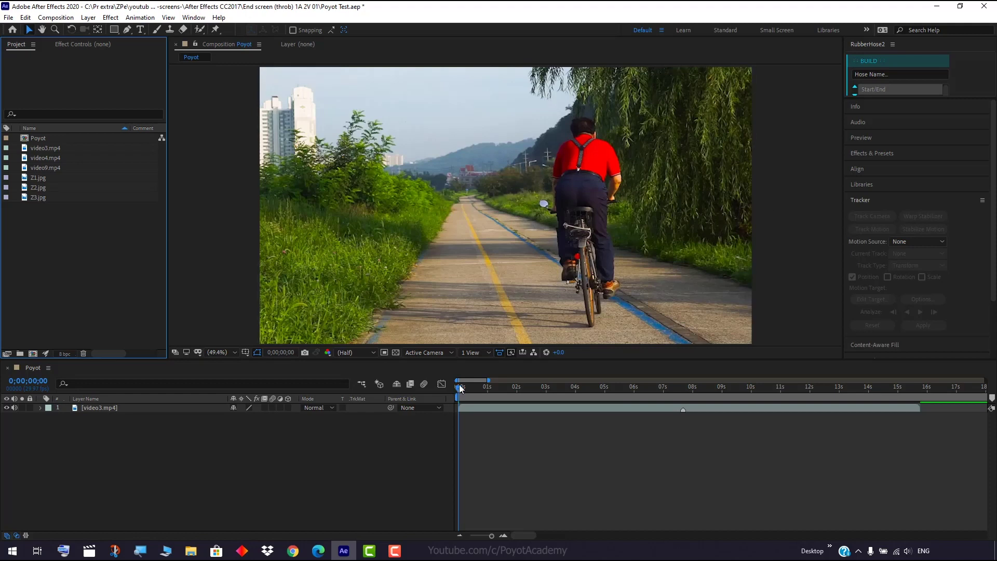
Preview the cyclist's movement over the first two seconds, return to the first frame and start Track Motion on the video3.mp4 layer
drag(460, 387, 496, 386)
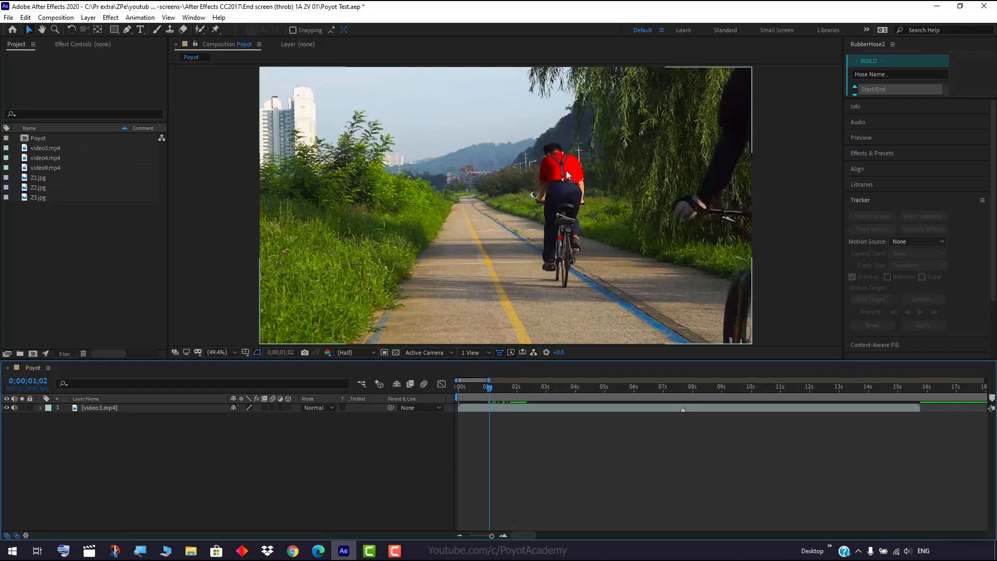
drag(489, 389, 518, 394)
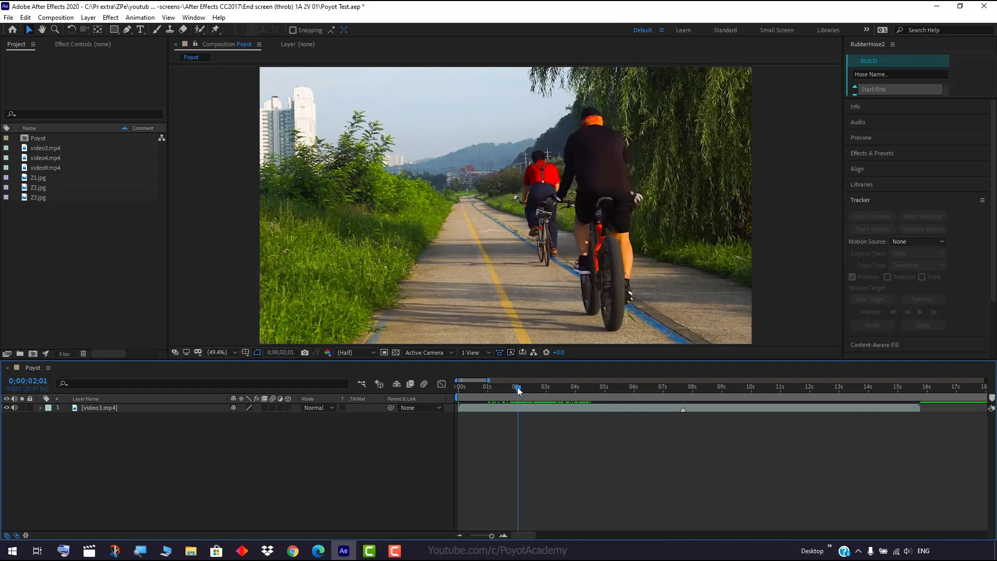
drag(518, 388, 443, 390)
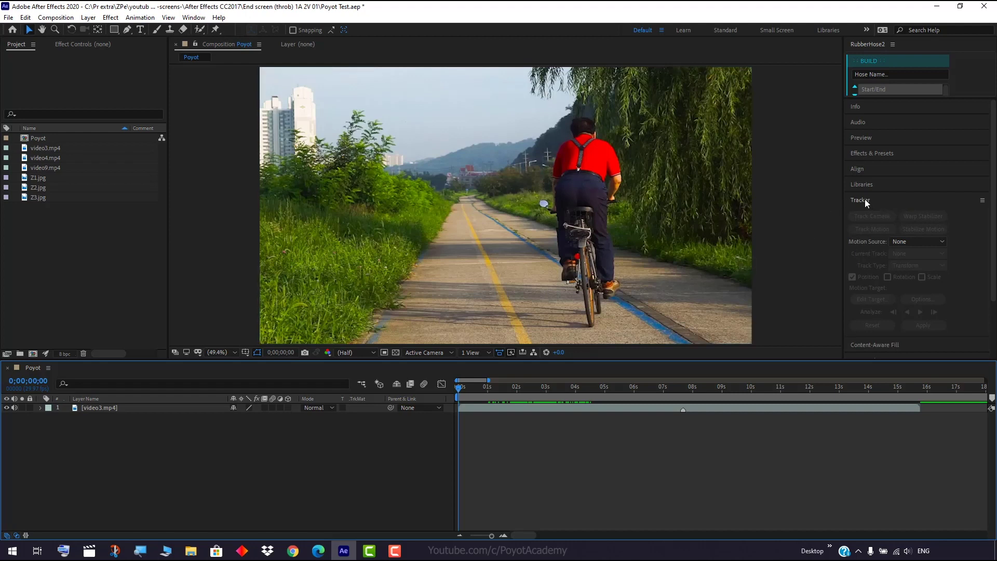
click(111, 408)
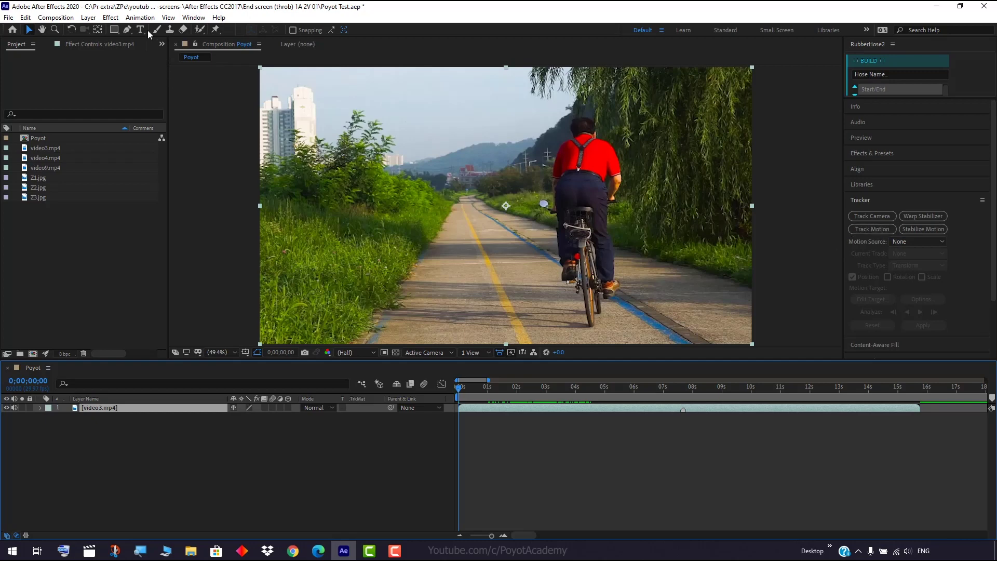
click(138, 20)
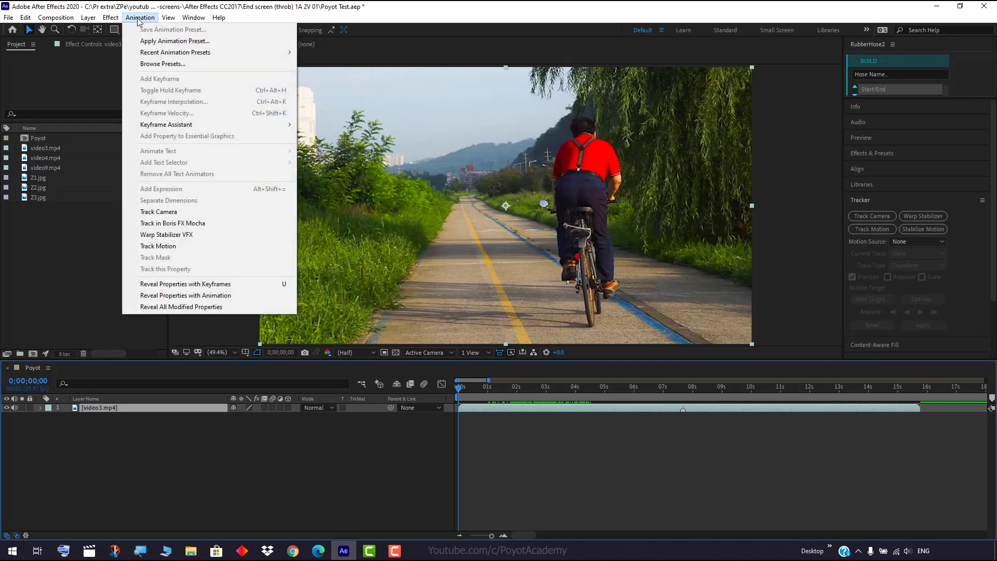
click(164, 247)
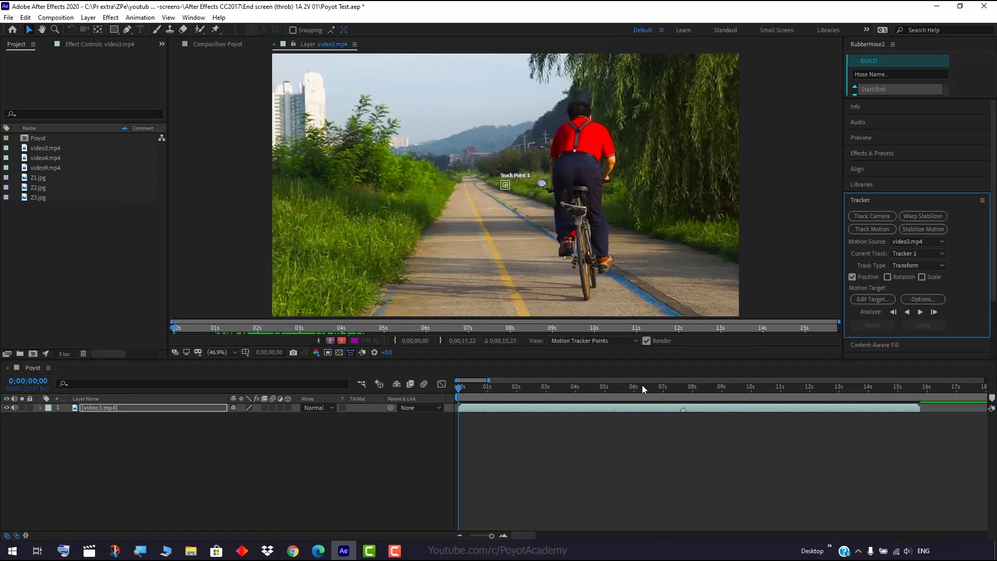
Place Track Point 1 on the back of the cyclist's red shirt at the first frame
click(507, 186)
drag(507, 186, 503, 244)
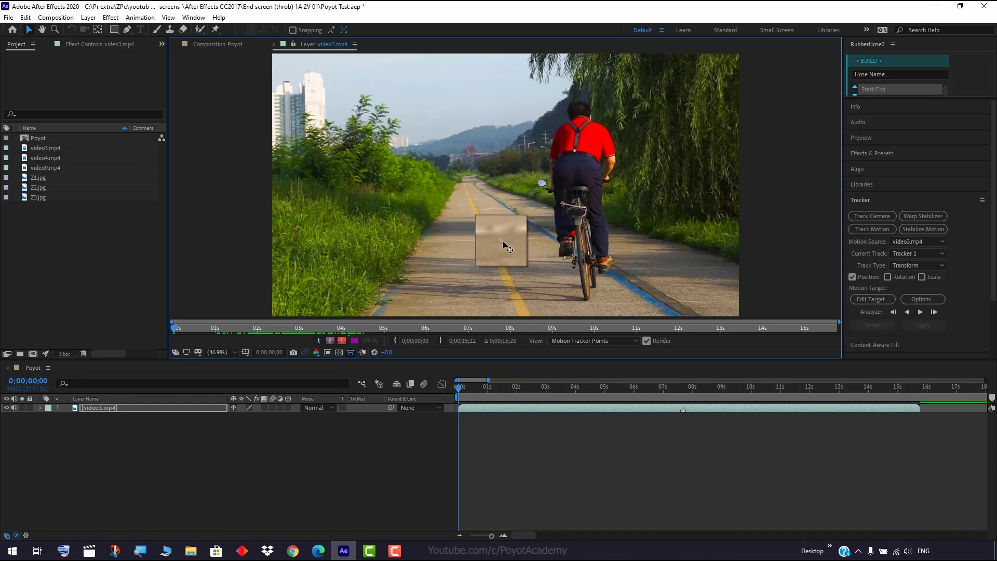
drag(503, 243, 520, 145)
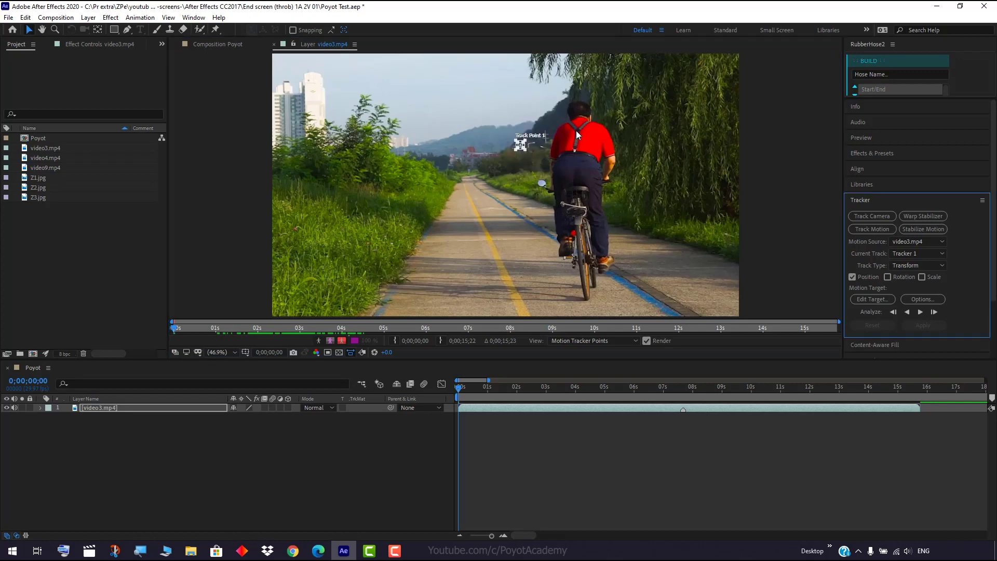
drag(523, 389, 528, 390)
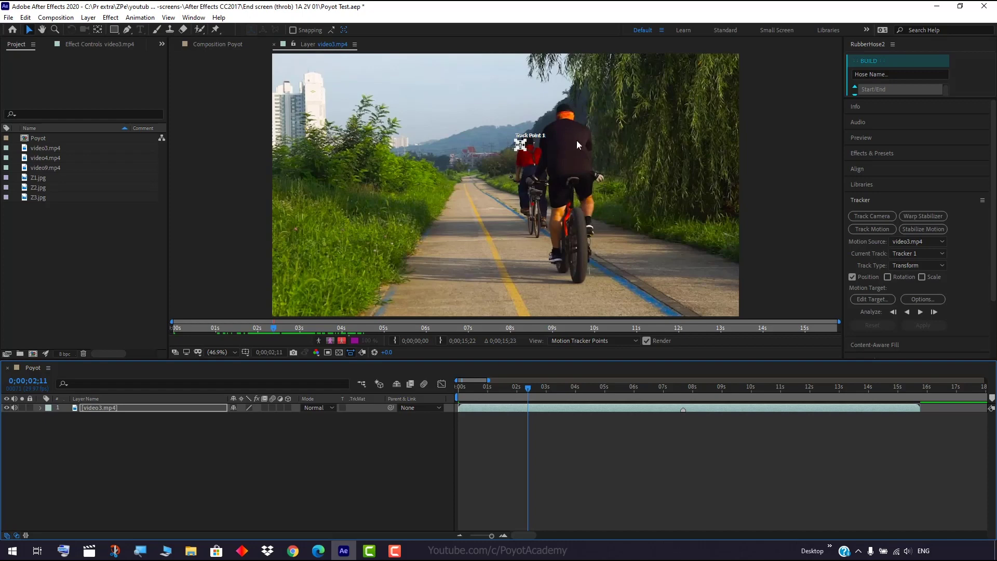
drag(526, 388, 450, 393)
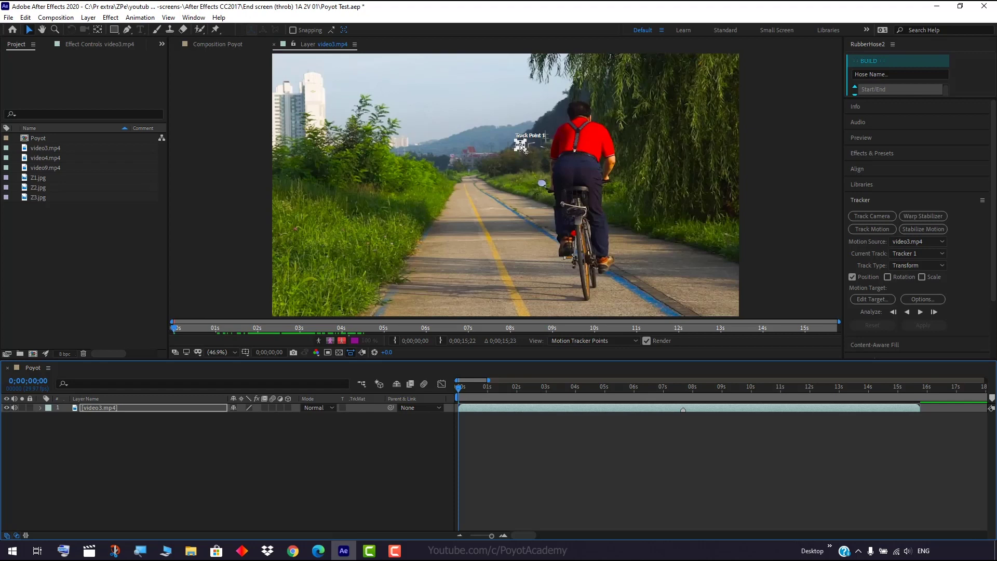
drag(521, 145, 566, 140)
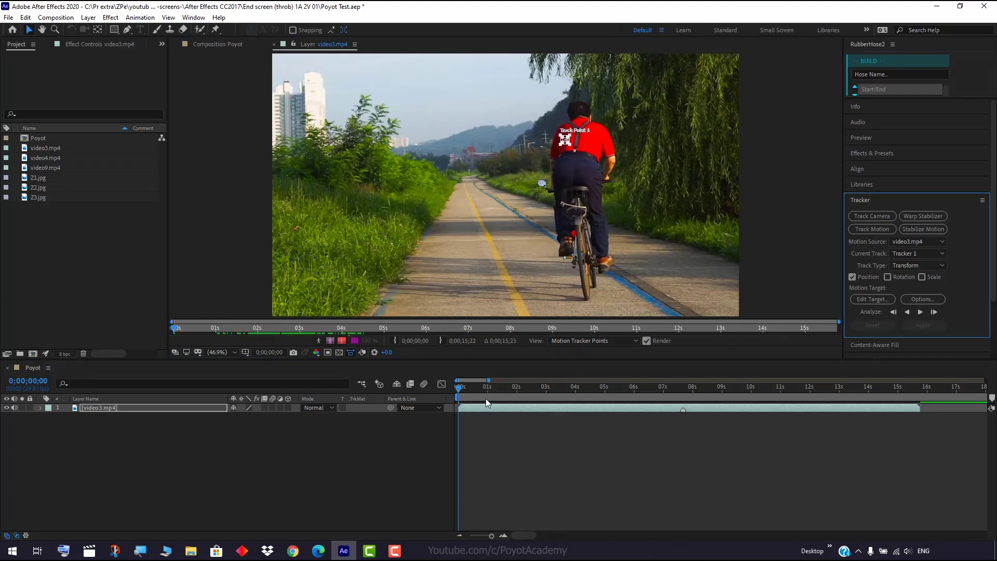
Analyze the cyclist's motion forward from the first frame and stop the analysis at 0;00;05;29
click(936, 298)
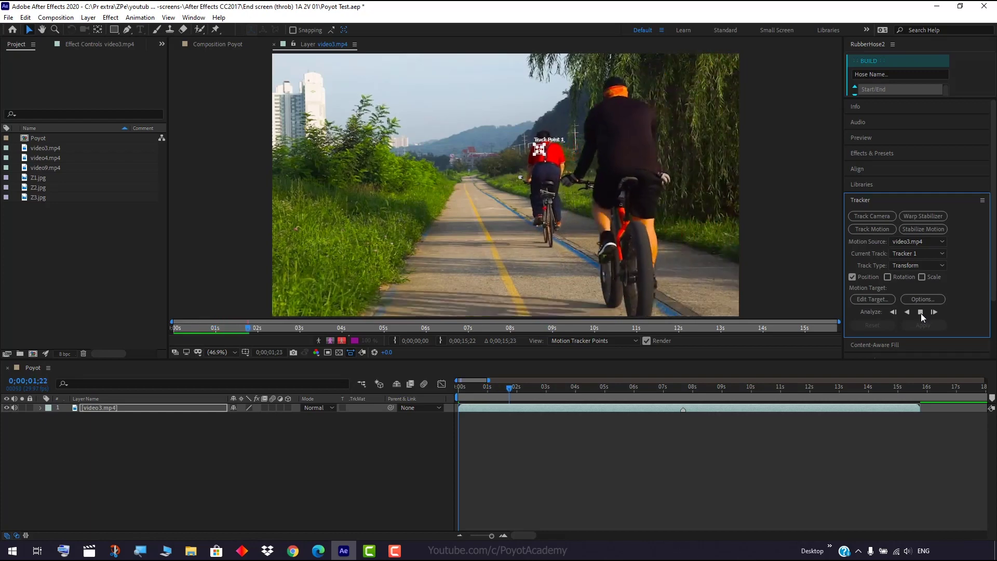
click(921, 314)
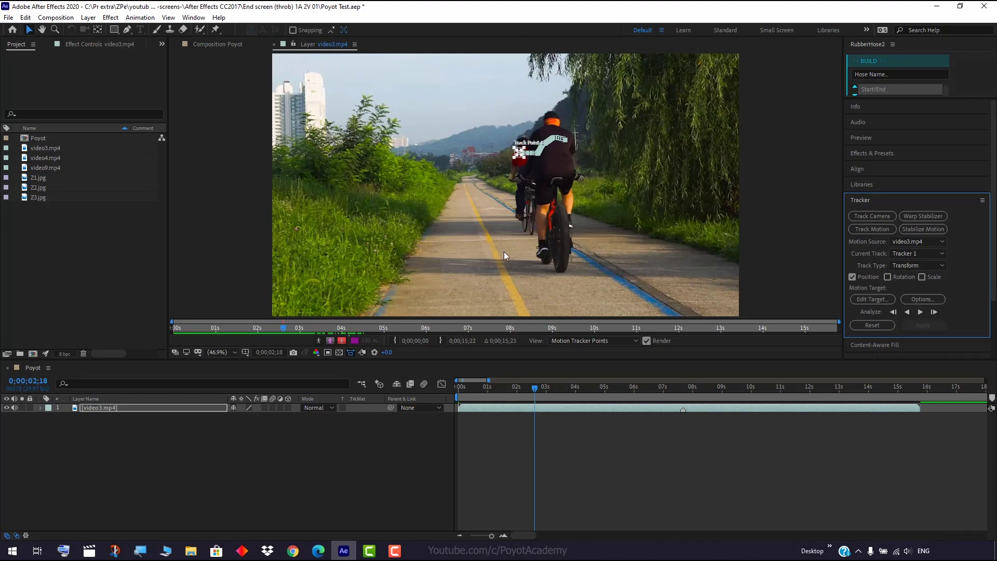
click(920, 312)
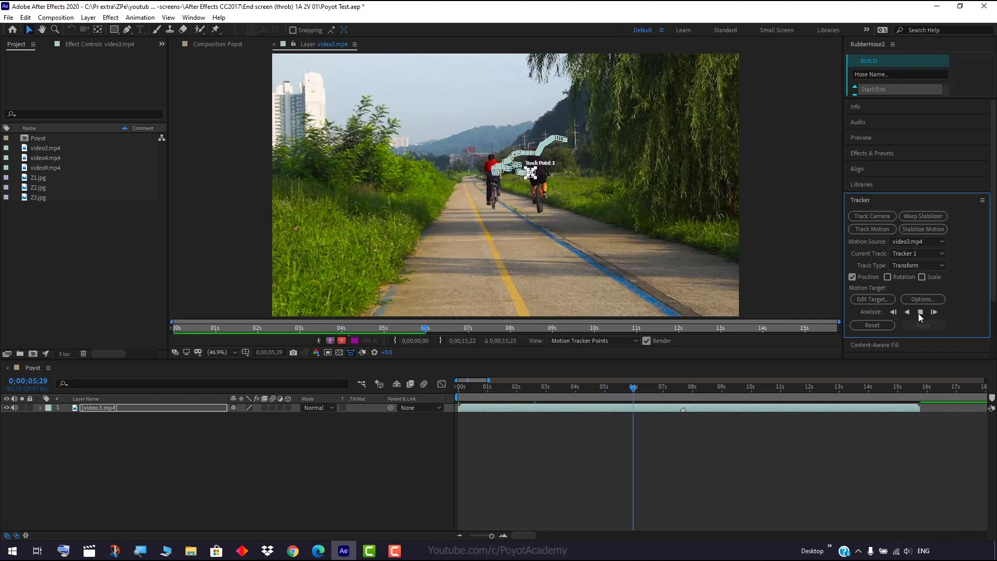
click(920, 314)
Reveal the tracking keyframes of the video3.mp4 layer and magnify the layer view to 200% around the track point
click(115, 408)
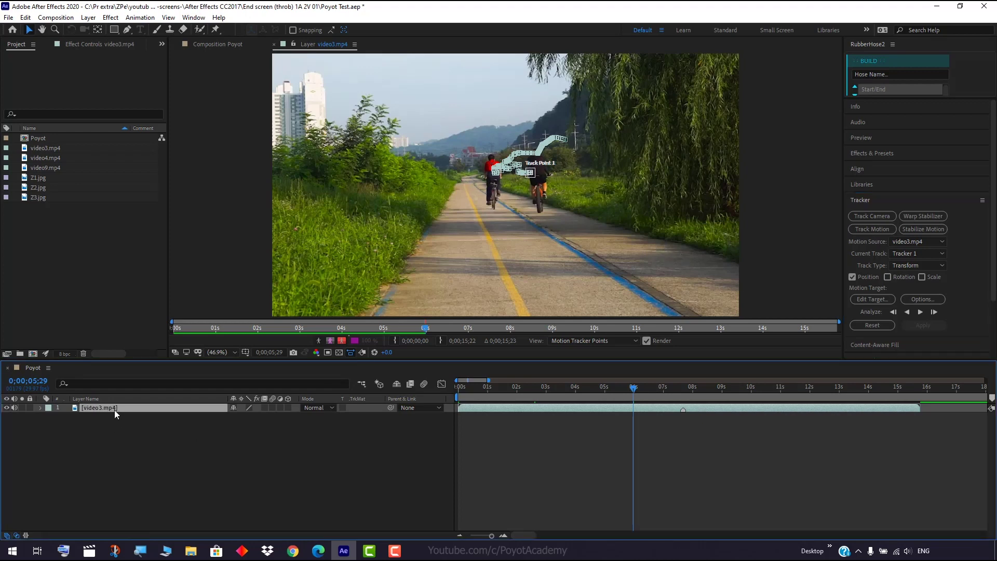
key(u)
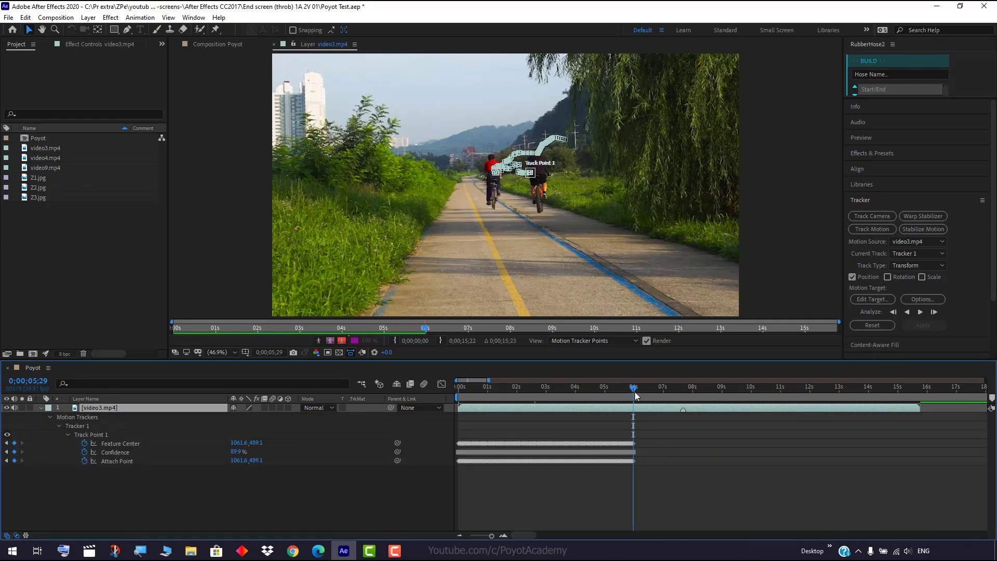
drag(634, 389, 586, 388)
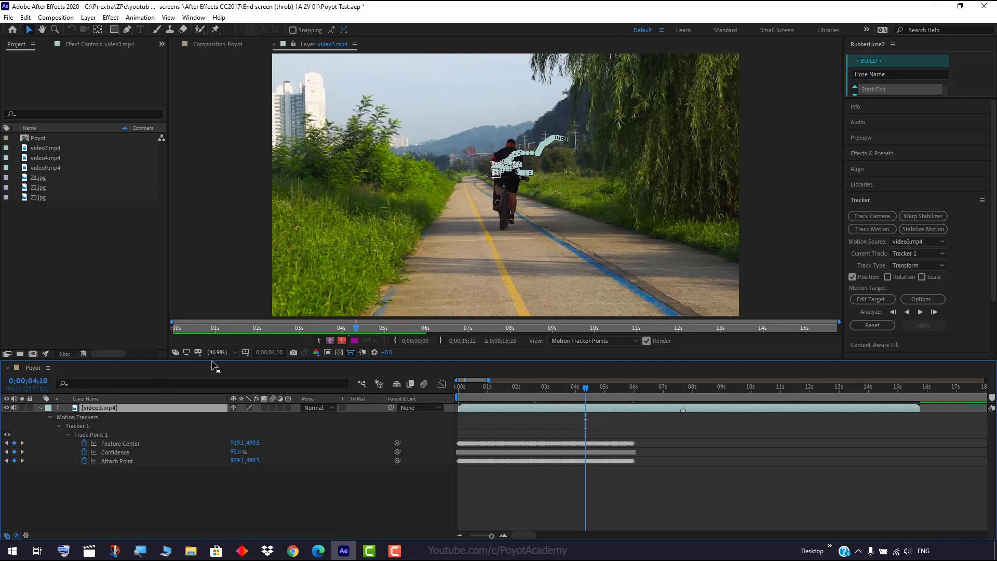
click(232, 352)
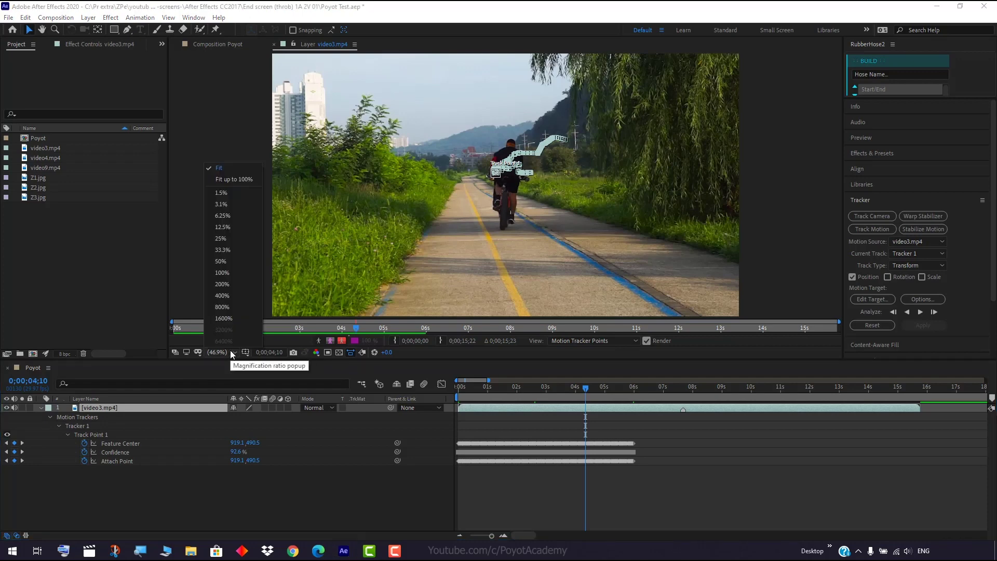
click(221, 261)
scroll(495, 178, up, 4)
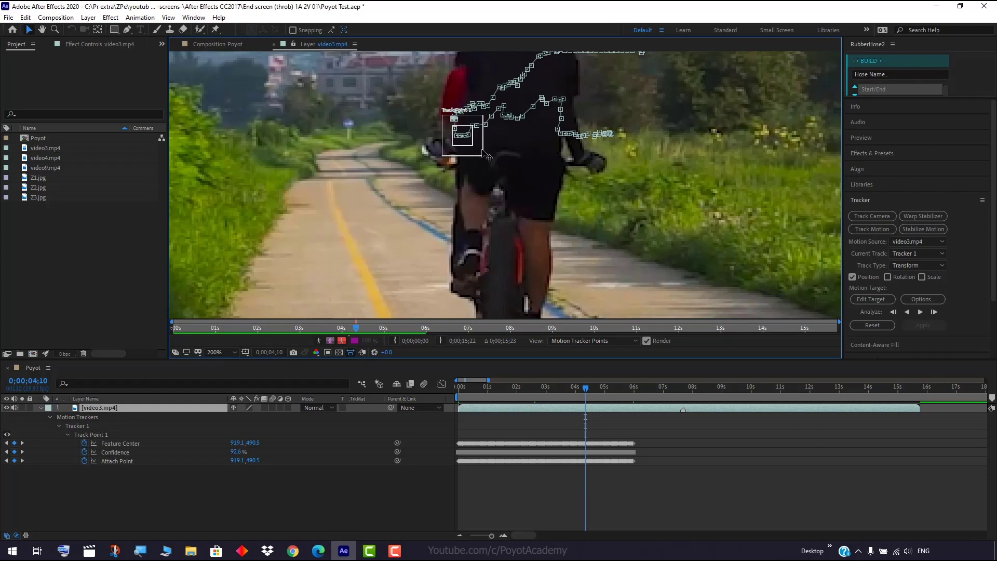
Locate the frame where the track point leaves the red shirt and delete all tracking keyframes after 0;00;03;00
drag(585, 387, 569, 388)
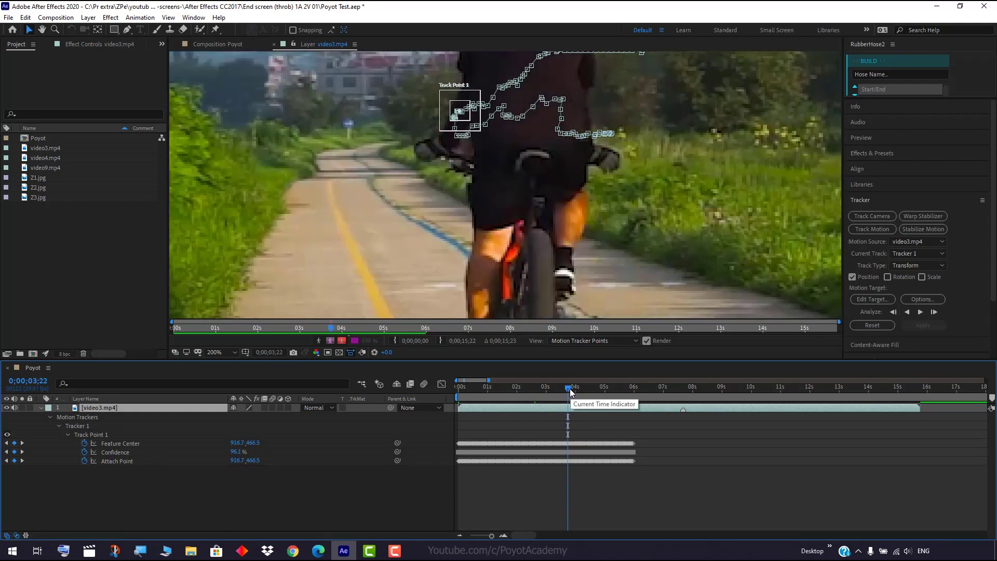
drag(569, 389, 538, 391)
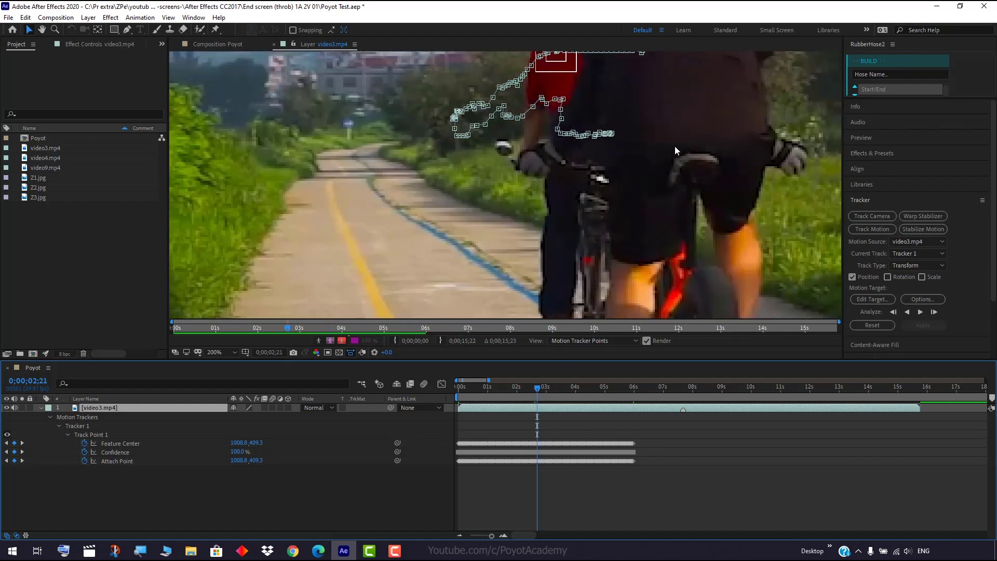
drag(673, 145, 657, 252)
drag(538, 388, 543, 388)
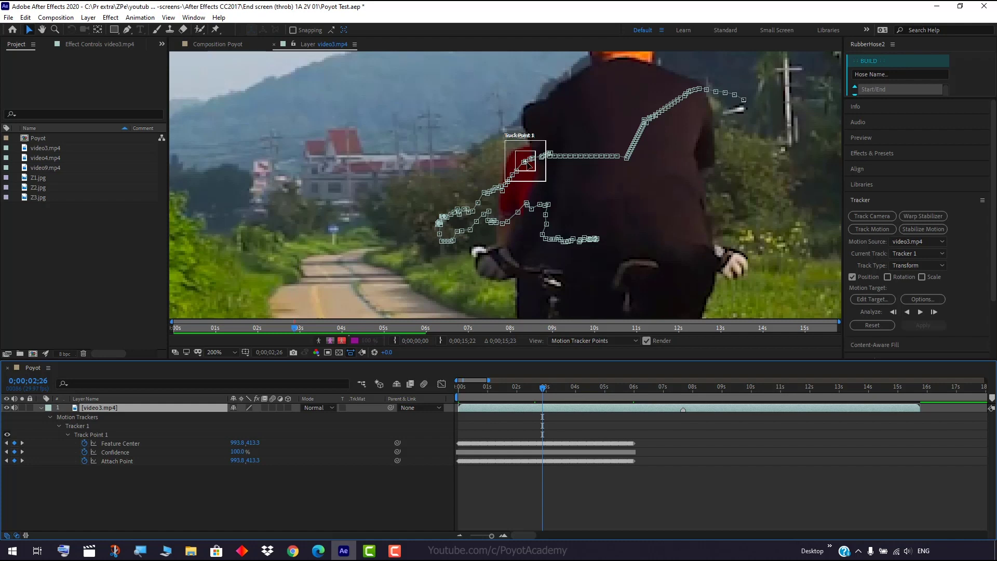
drag(544, 390, 548, 391)
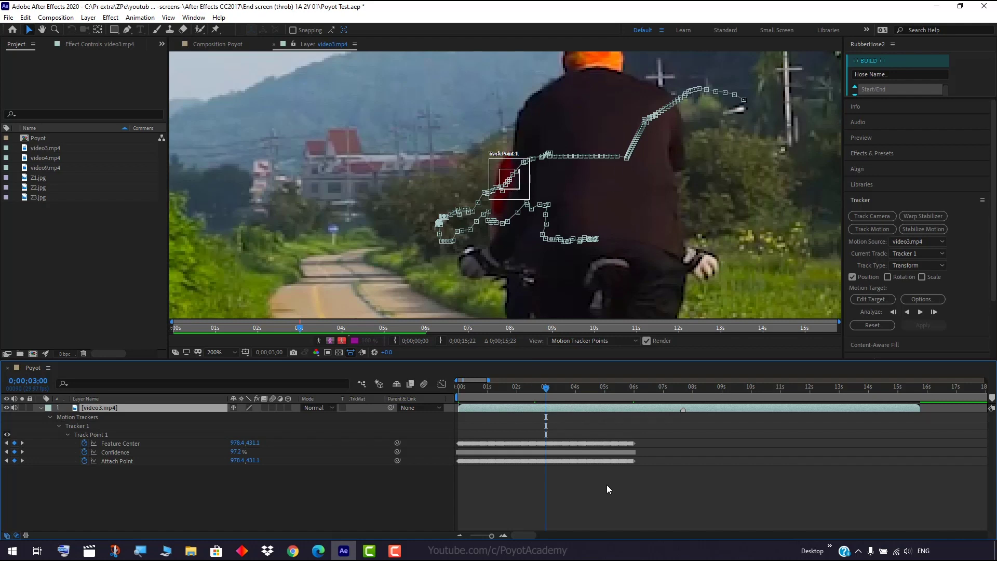
click(506, 537)
click(506, 537)
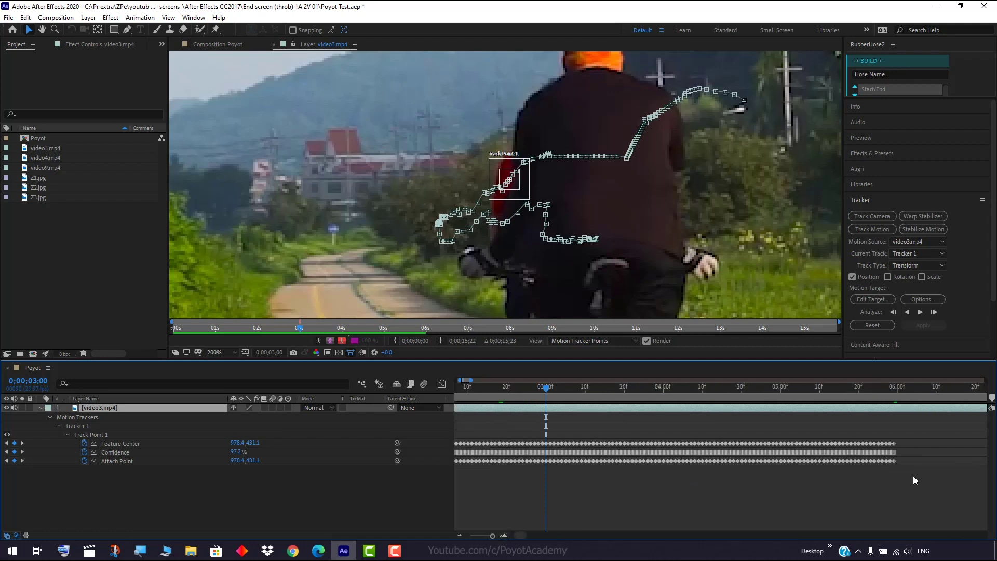
drag(915, 476, 547, 441)
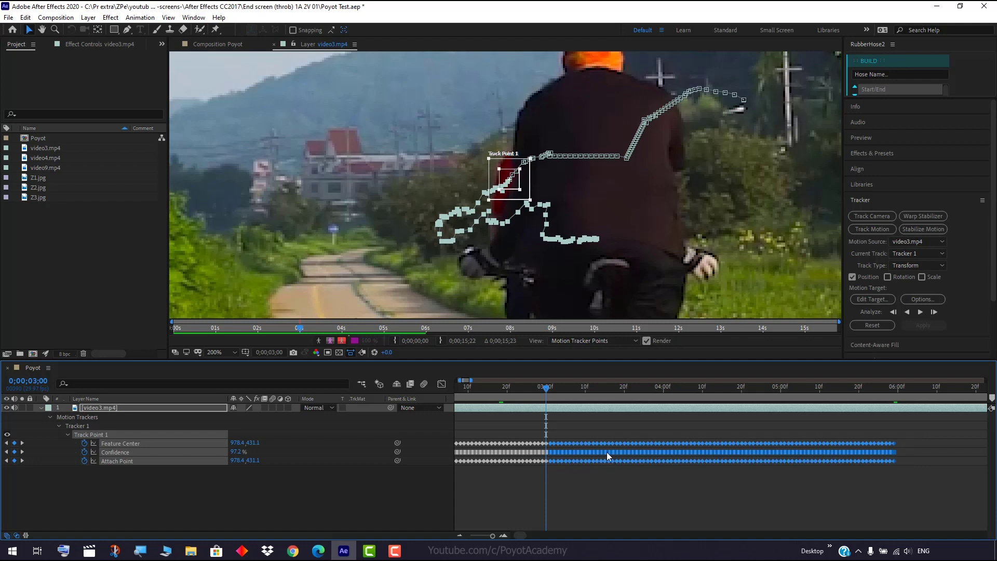
mouse_move(607, 452)
key(Delete)
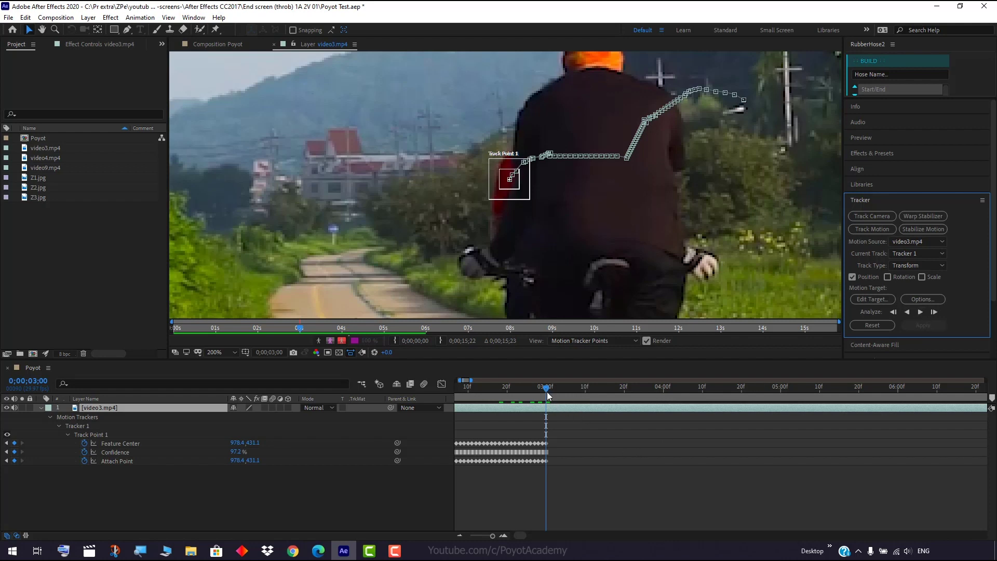
Reposition Track Point 1 on the cyclist's red sleeve at 0;00;04;10 and analyze forward to 0;00;09;06
drag(547, 394, 703, 391)
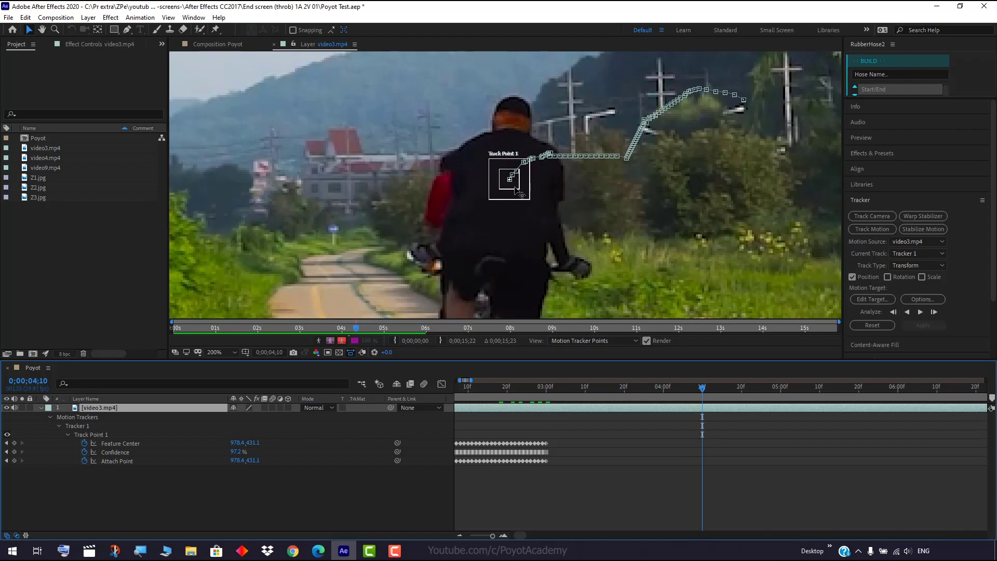
drag(514, 186, 447, 193)
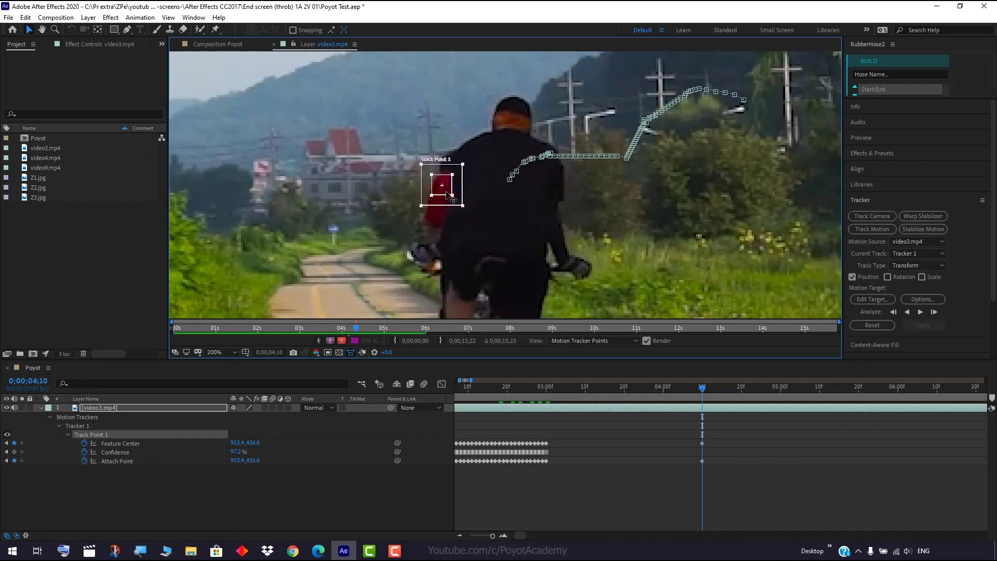
click(921, 314)
click(921, 313)
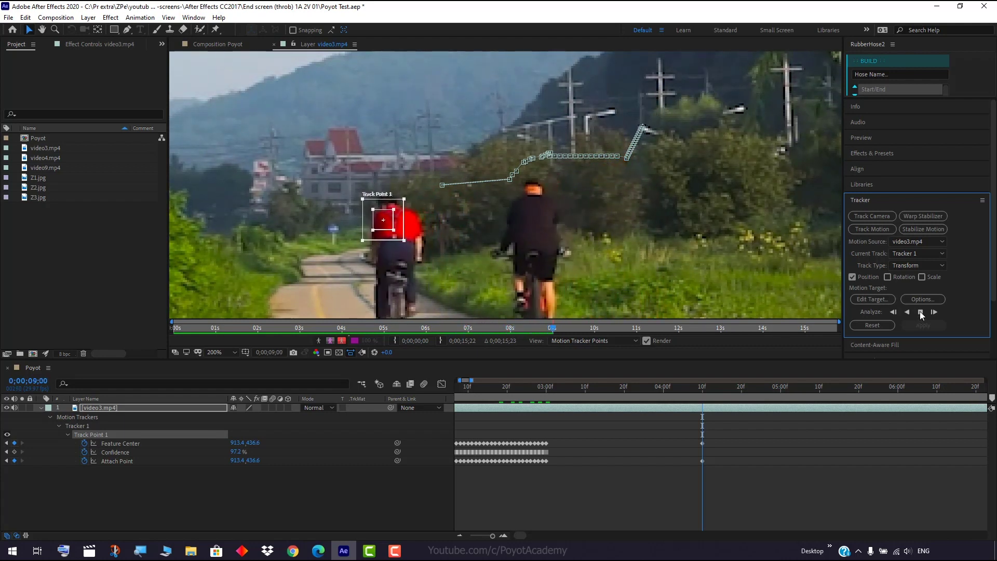
click(921, 312)
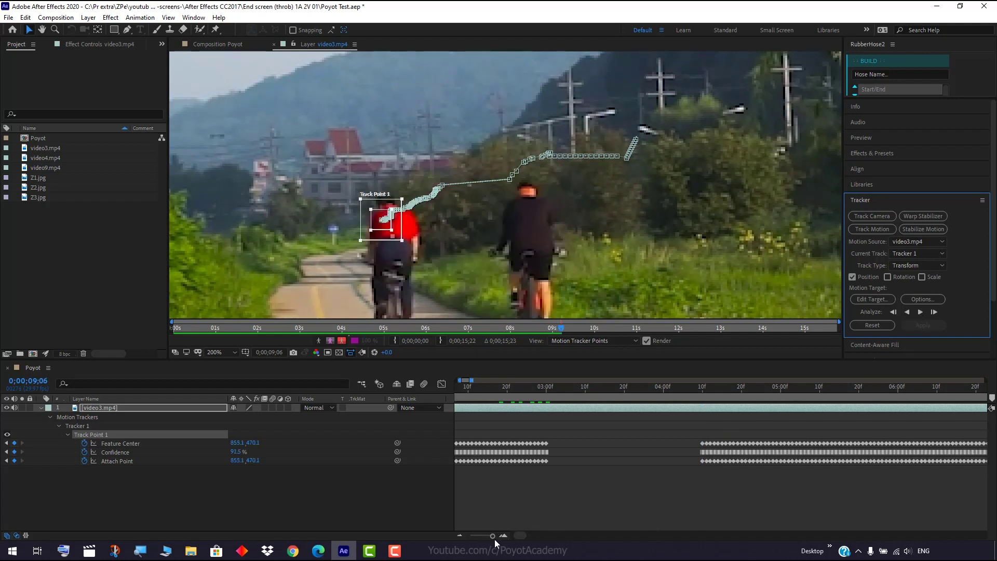
Review the track from the first frame to 0;00;05;08, checking how the track point follows the red shirt across the keyframe gap
click(464, 536)
click(463, 536)
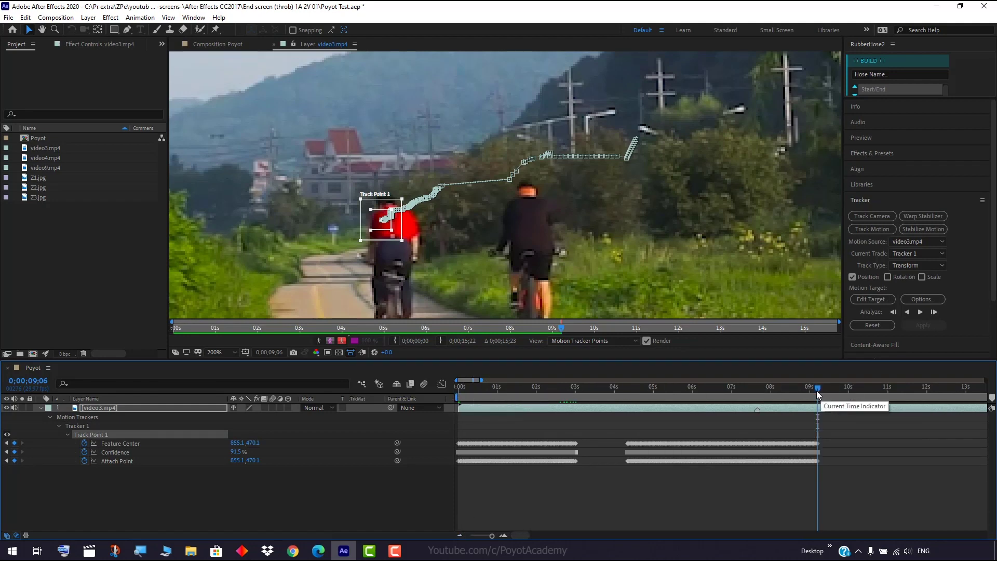
drag(816, 390, 452, 395)
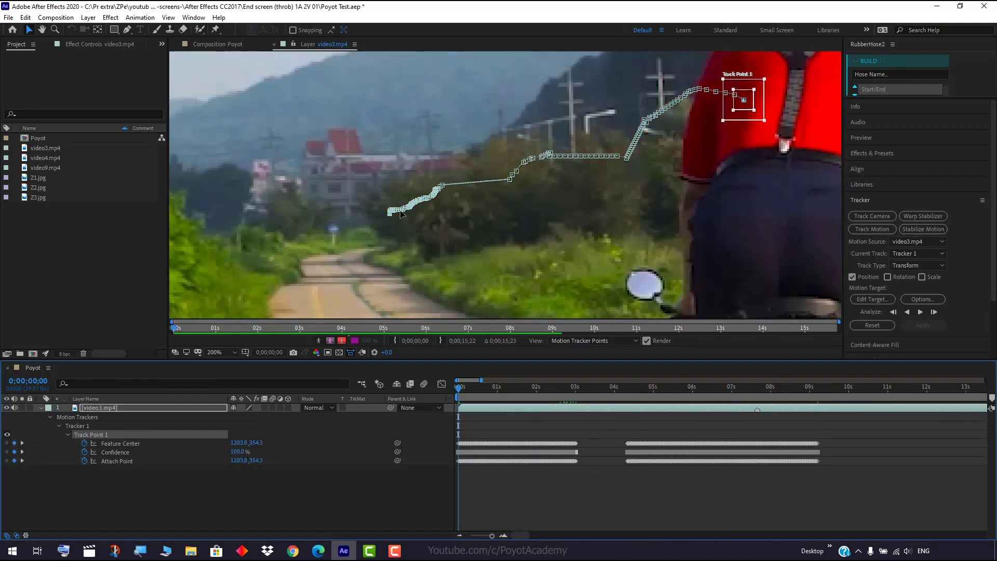
key(space)
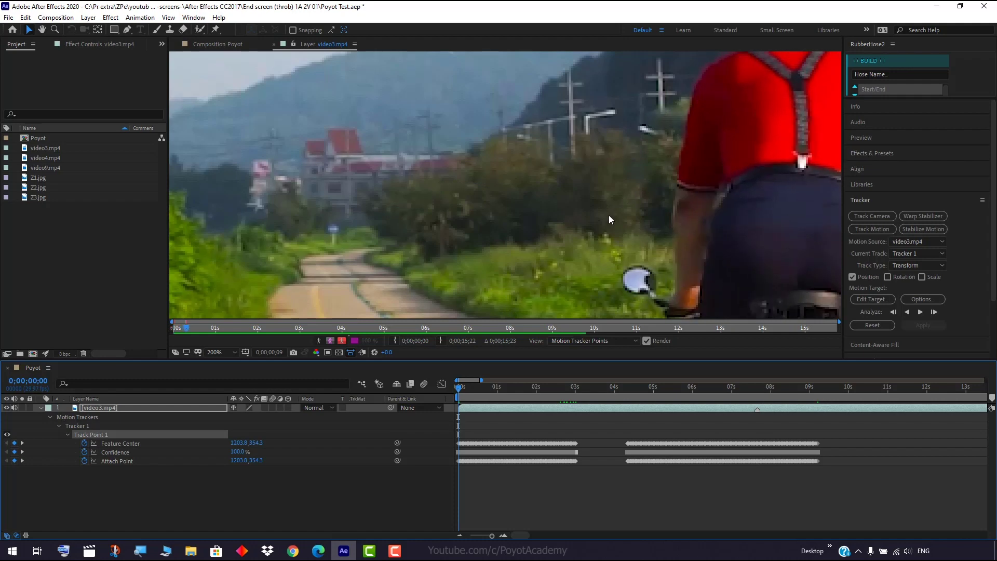
click(539, 389)
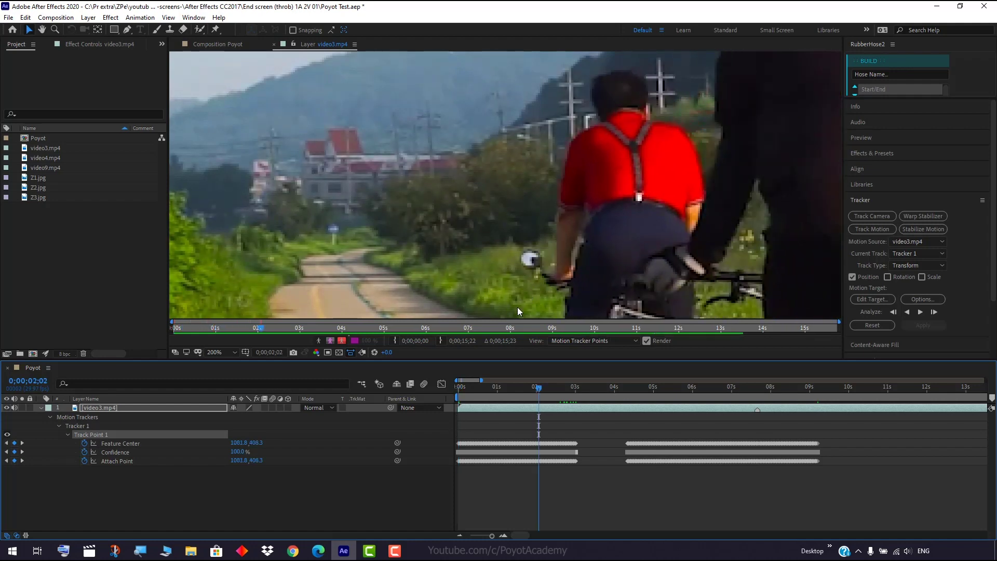
drag(539, 389, 663, 390)
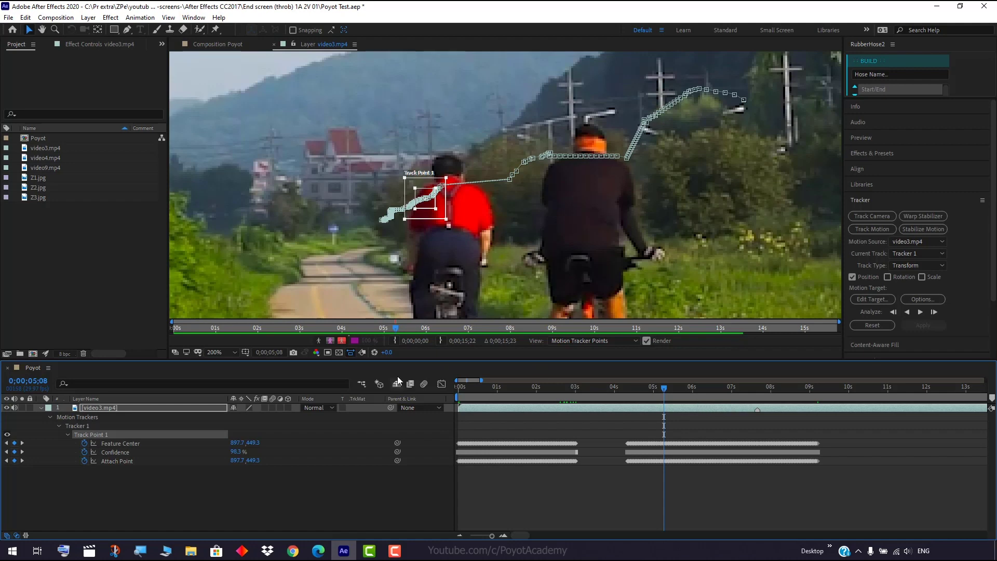
Fit the whole video3.mp4 frame in the layer view and return to the first frame
click(221, 353)
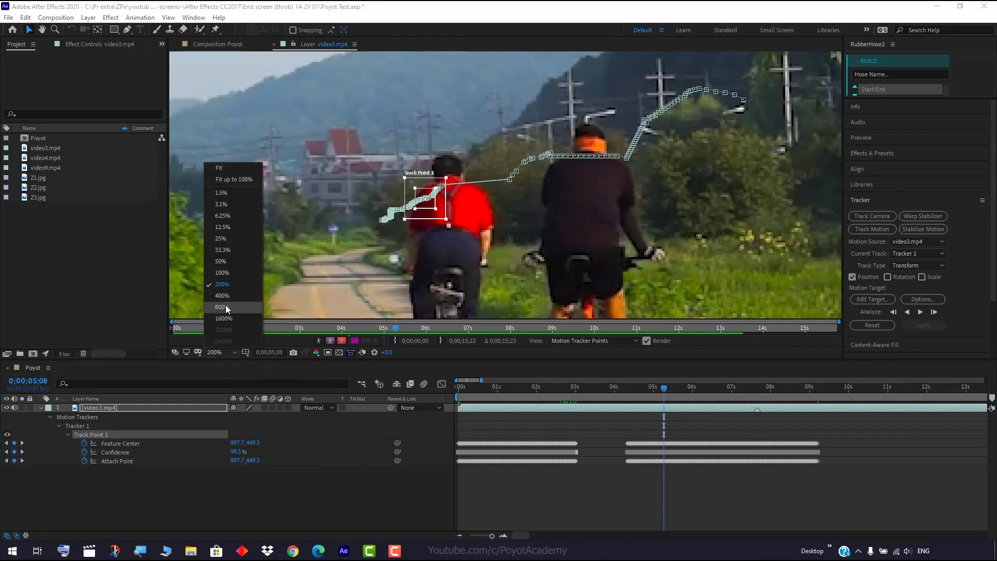
click(220, 169)
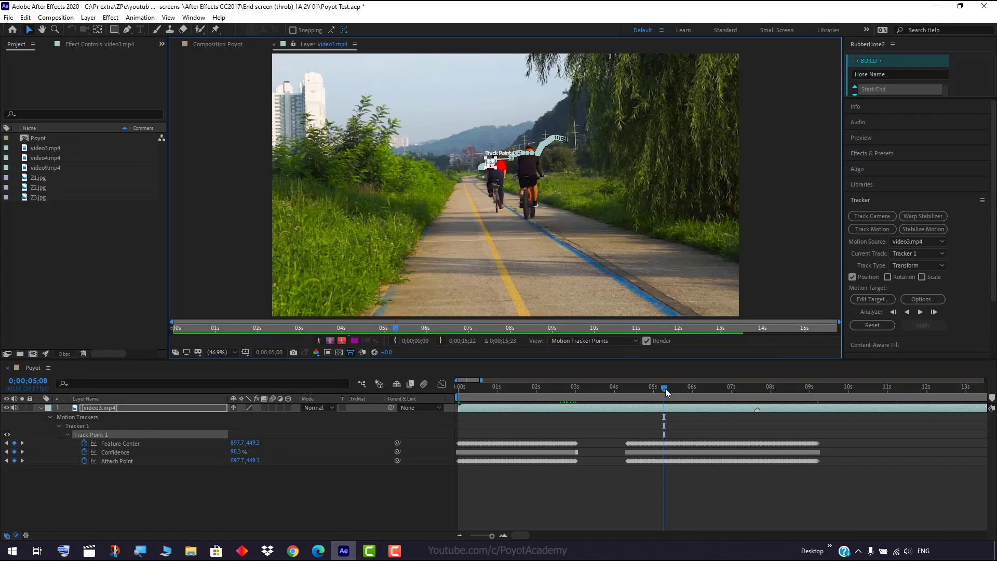
drag(665, 389, 392, 401)
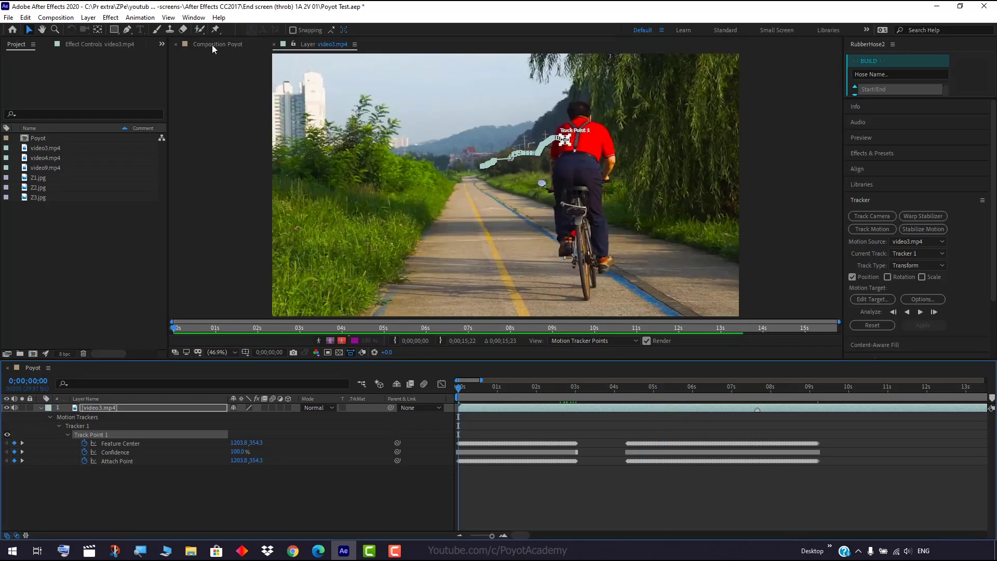
Add a text layer reading "Number 1" in the sky area of the Poyot composition
click(212, 45)
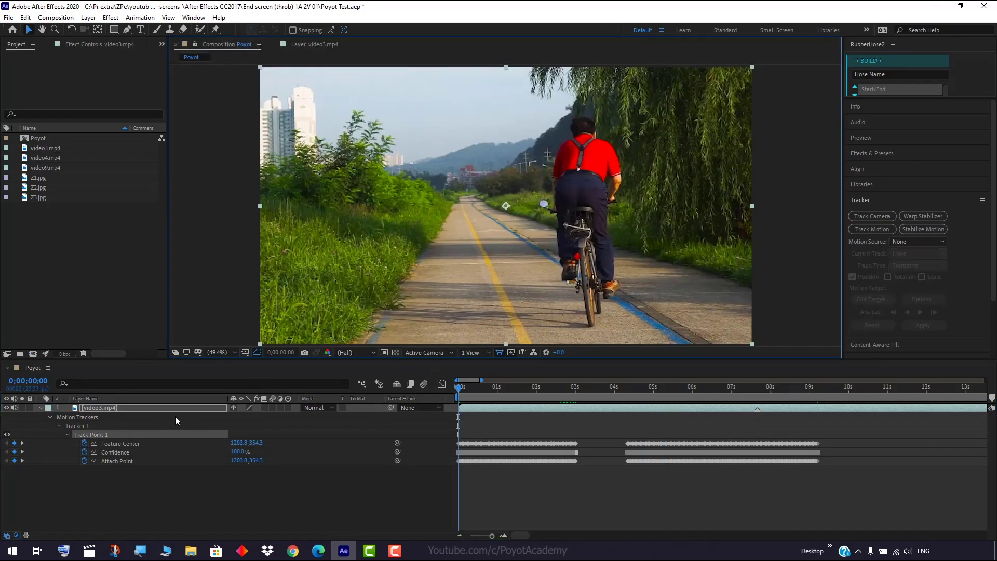
click(140, 30)
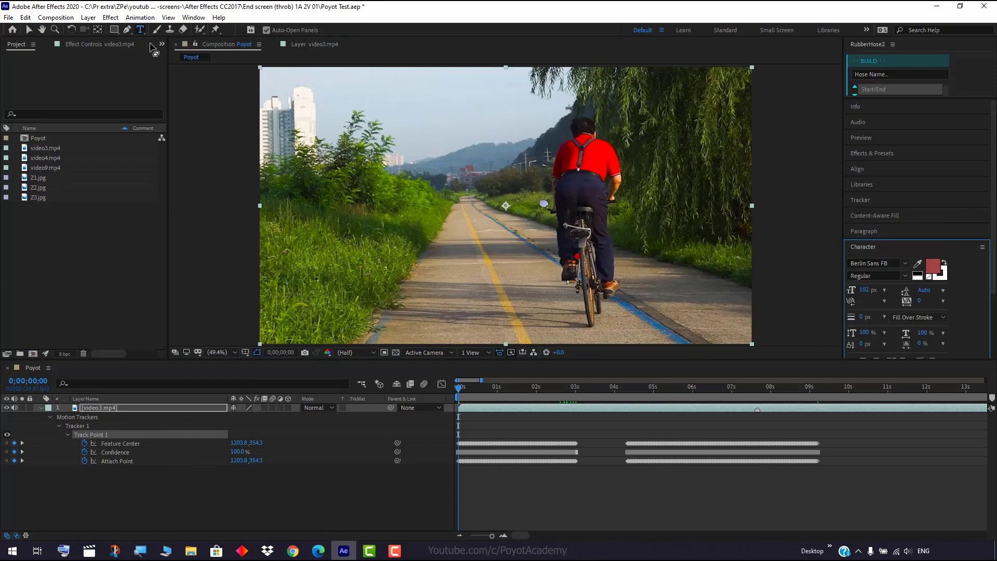
click(349, 104)
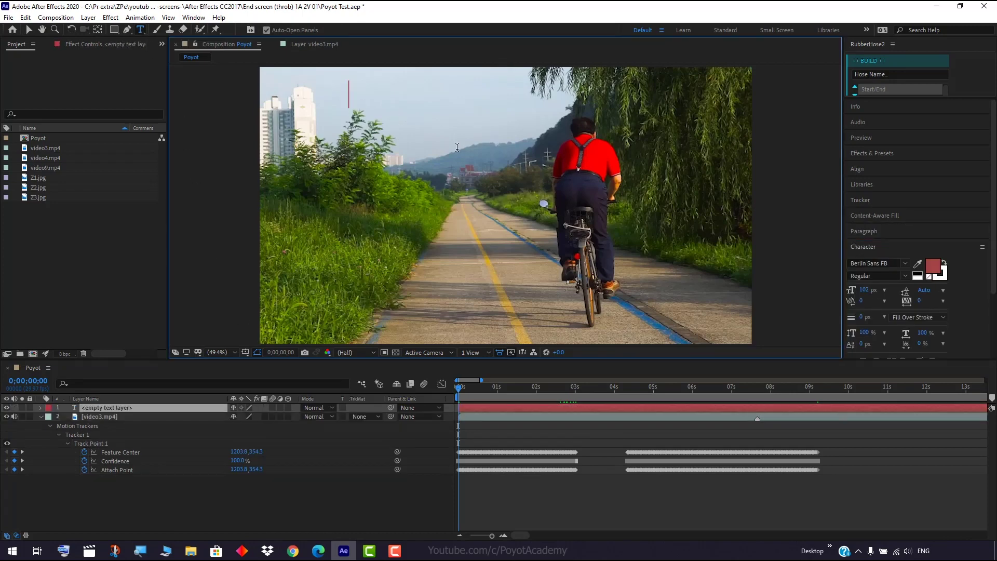
text(Nu)
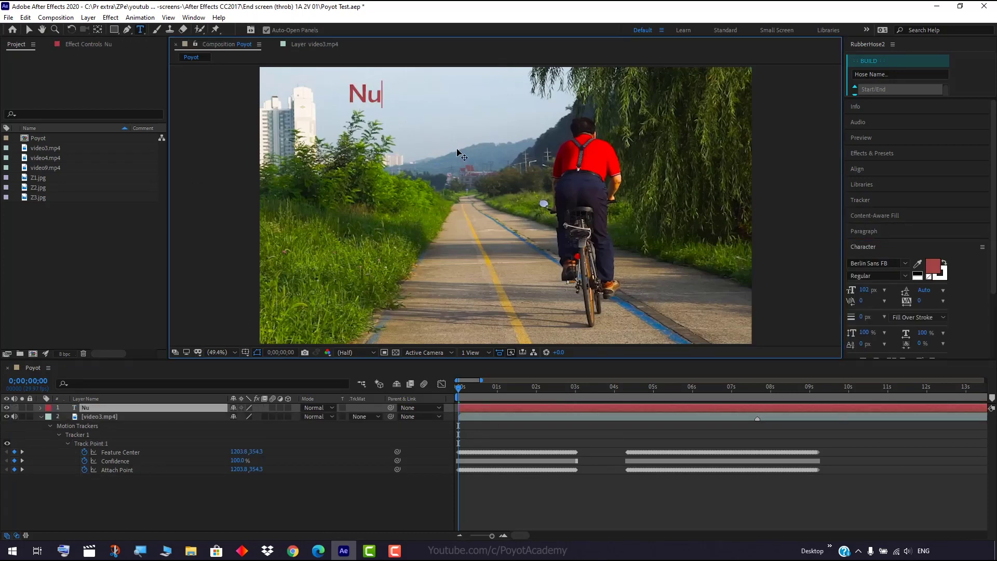
text(mber 1)
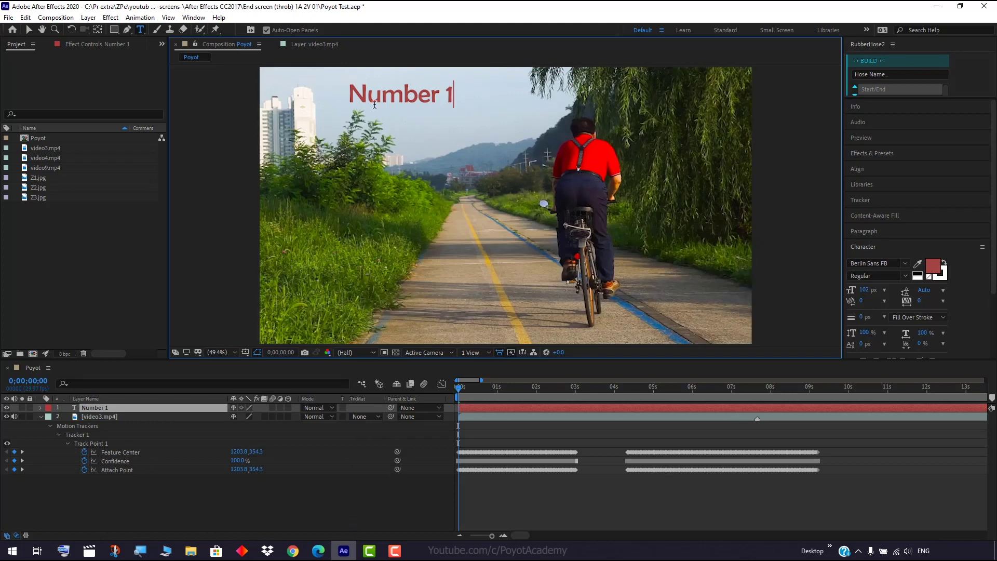
click(374, 512)
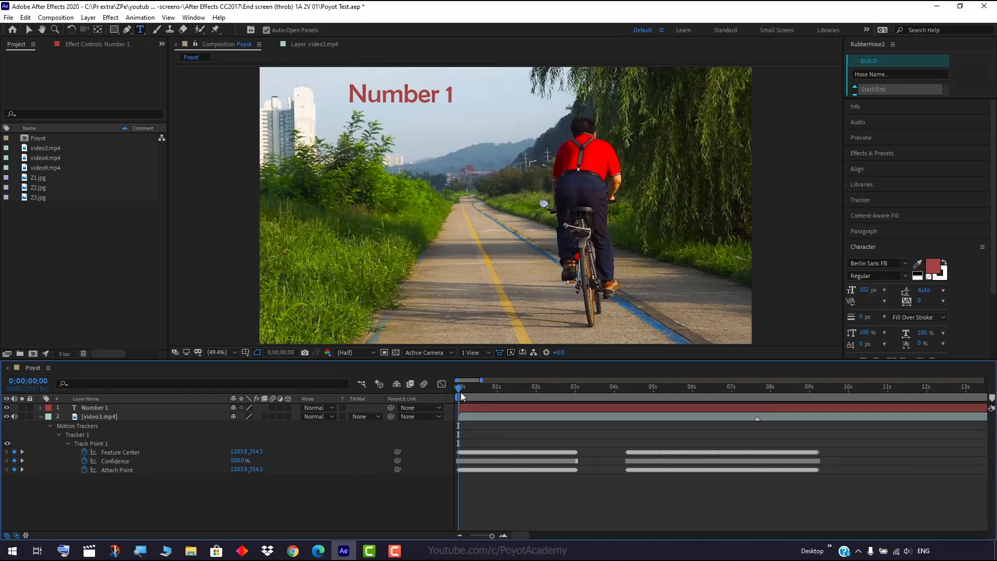
Select Track Point 1 in the video3.mp4 layer view and set the tracker's motion target to the Number 1 layer
click(324, 46)
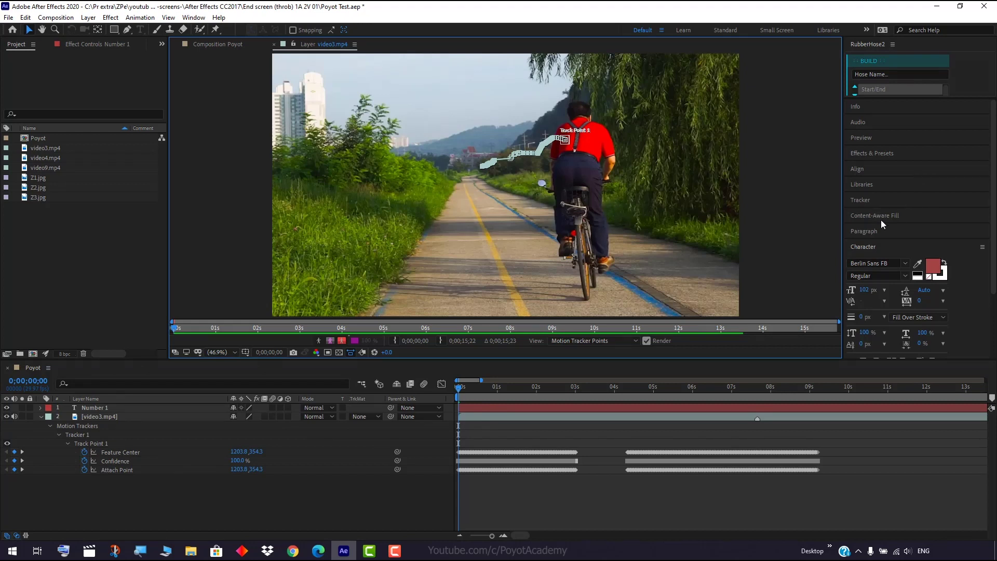
click(876, 202)
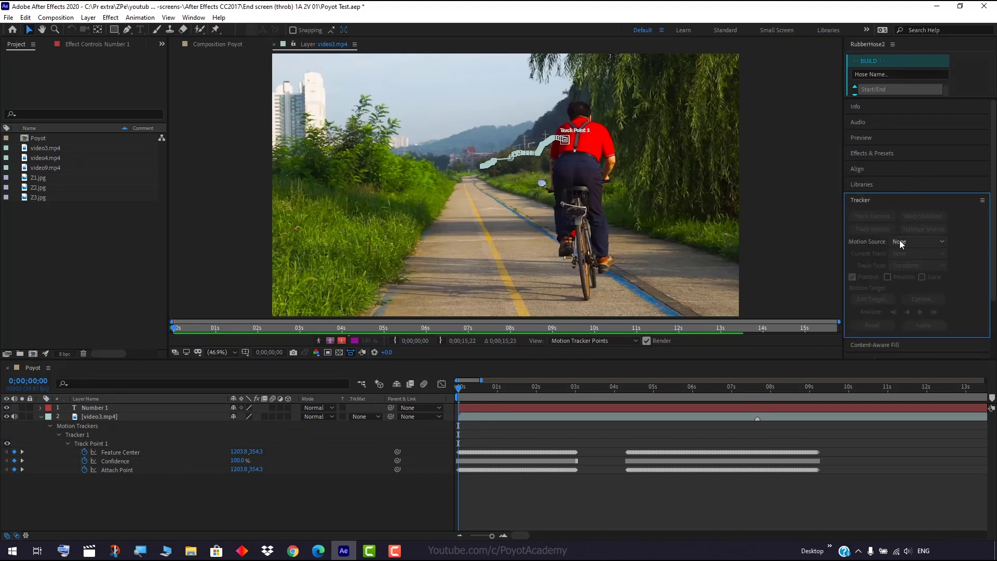
click(91, 444)
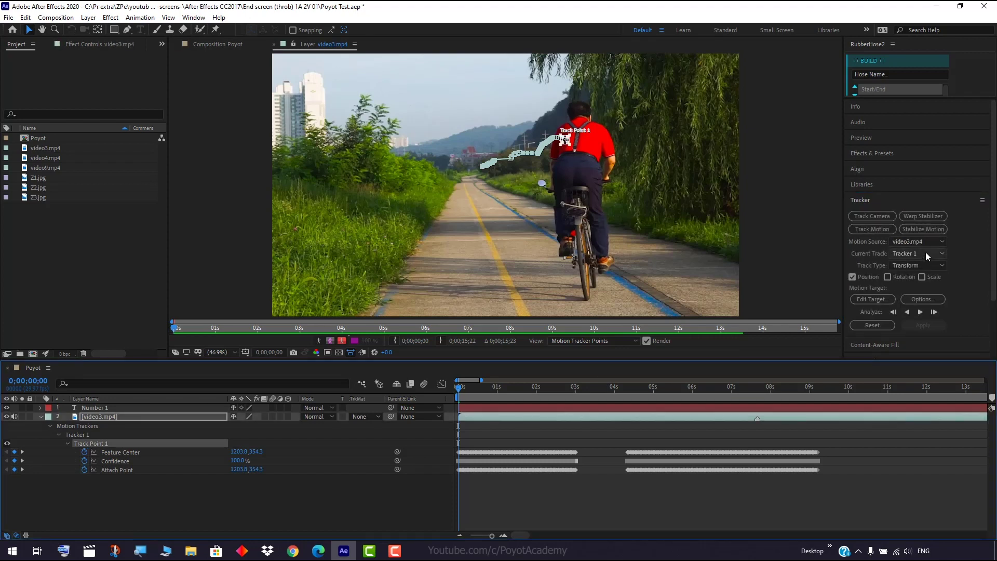
click(102, 418)
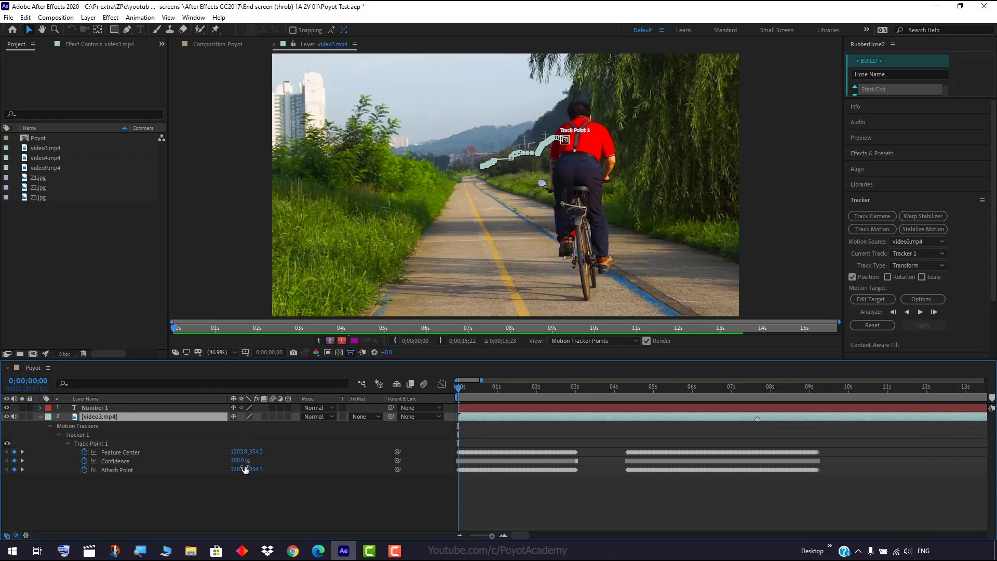
click(93, 445)
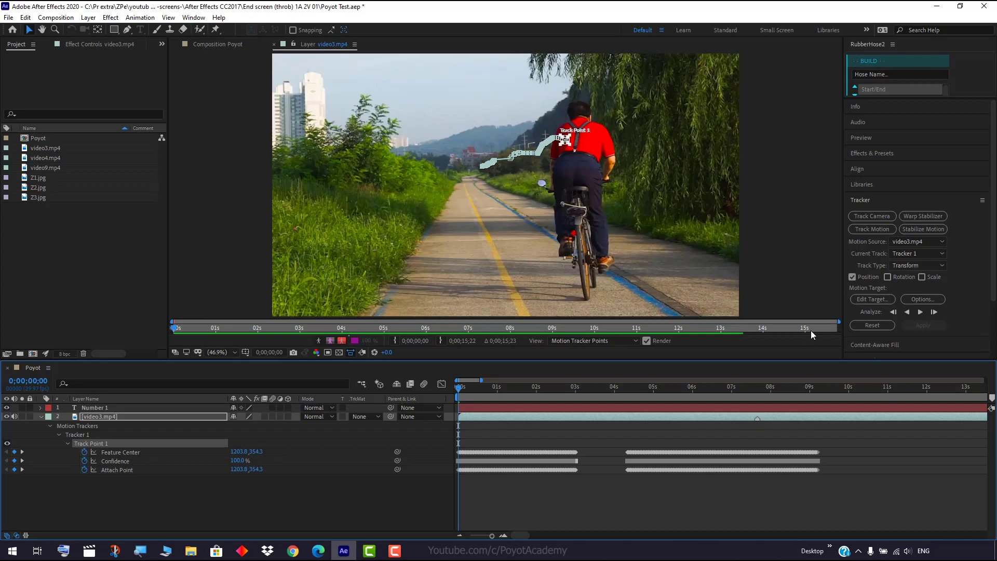
click(867, 300)
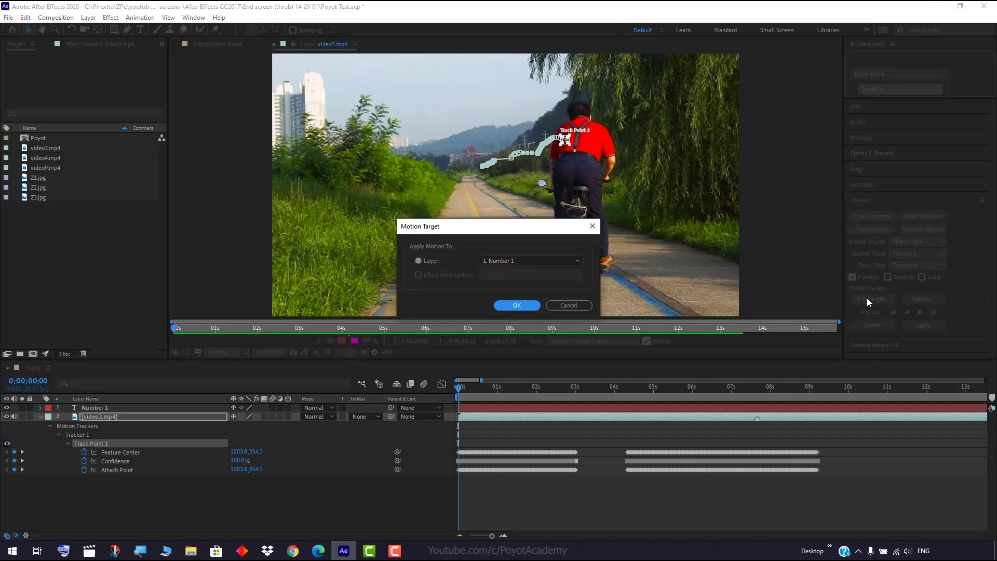
click(498, 260)
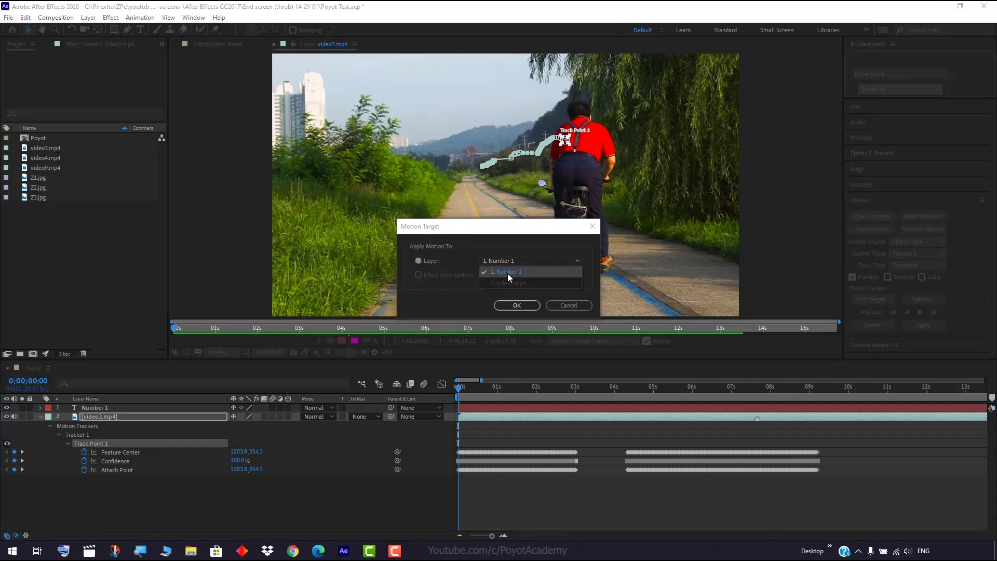
click(507, 274)
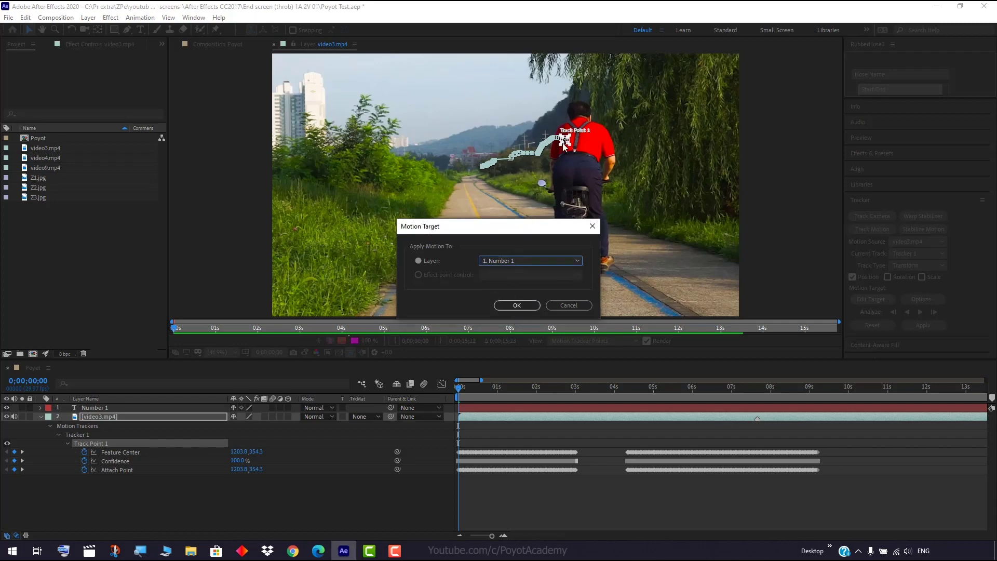
click(516, 305)
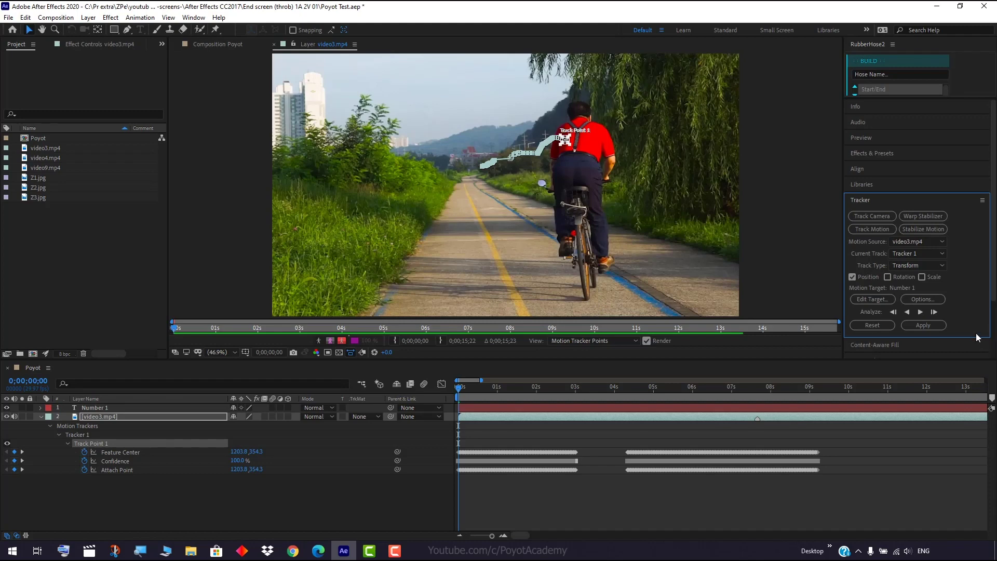
Enable Scale for Tracker 1 and apply the tracking data to the Number 1 layer in X and Y
click(923, 278)
click(923, 326)
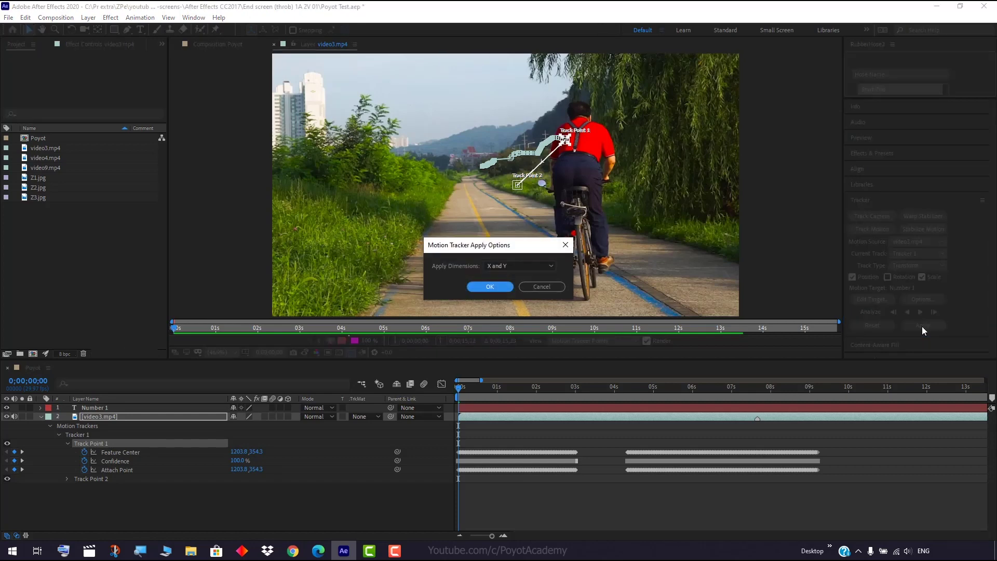
click(492, 288)
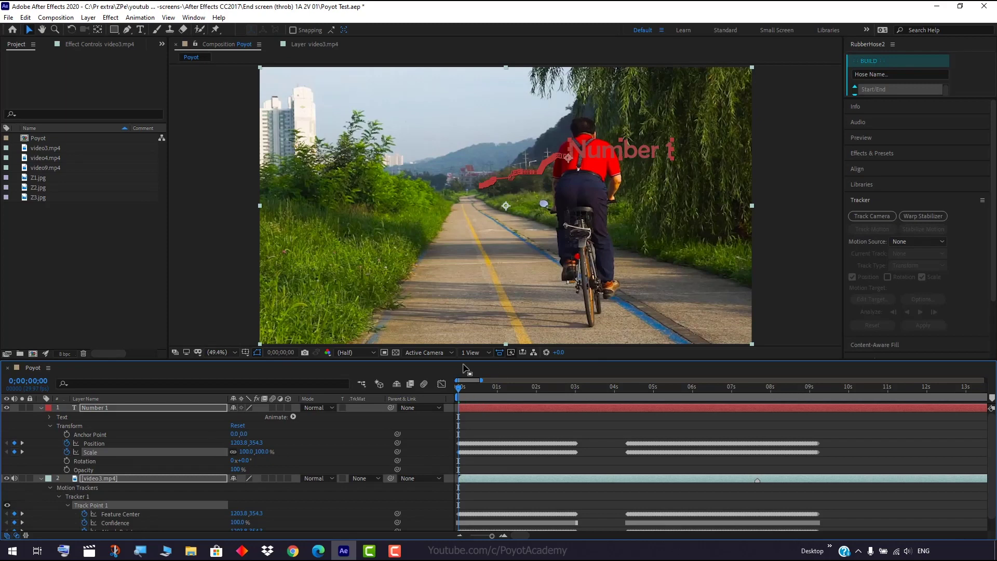
Play the composition to check how the Number 1 text follows the red-shirted cyclist, and return to the first frame
key(space)
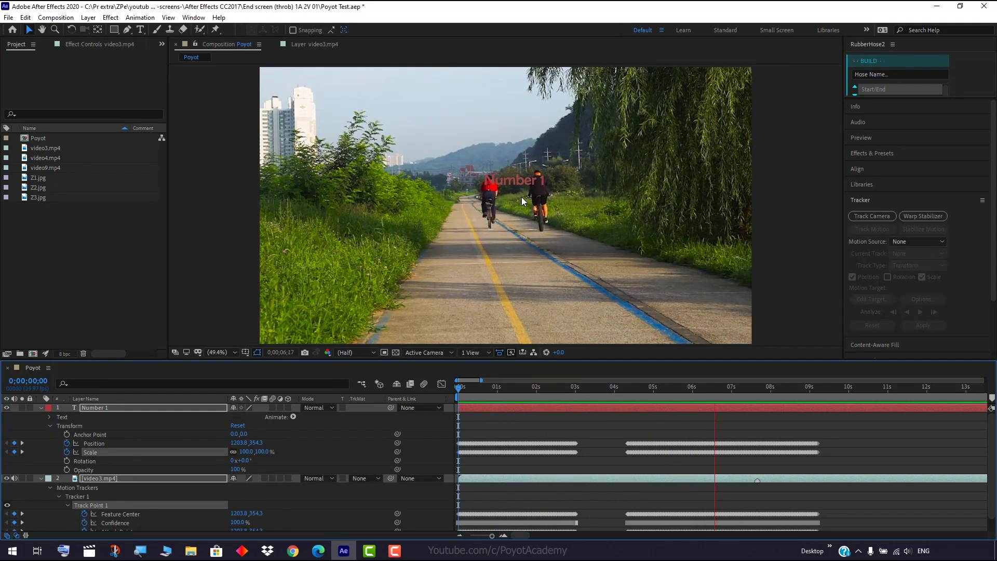
key(space)
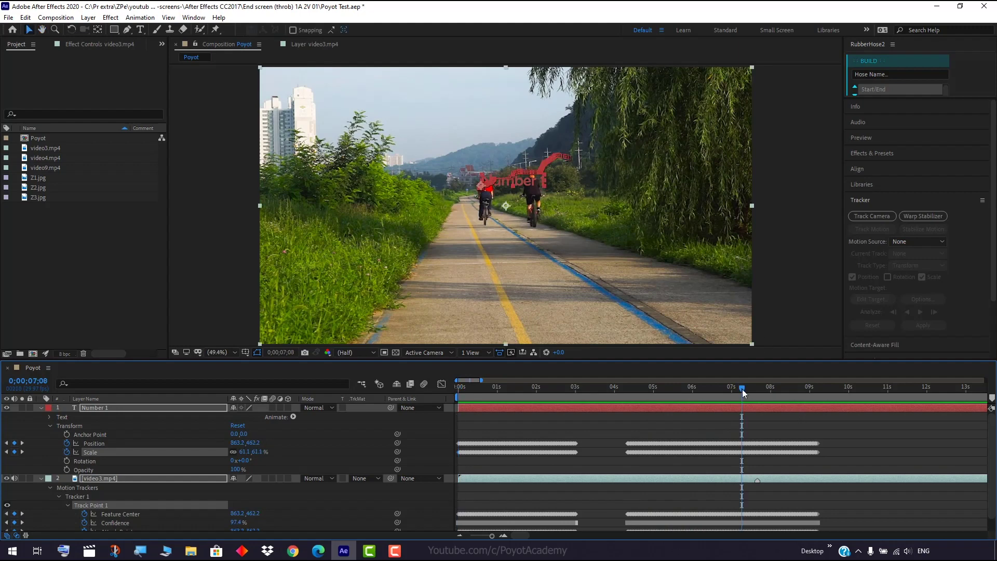
drag(743, 389, 449, 394)
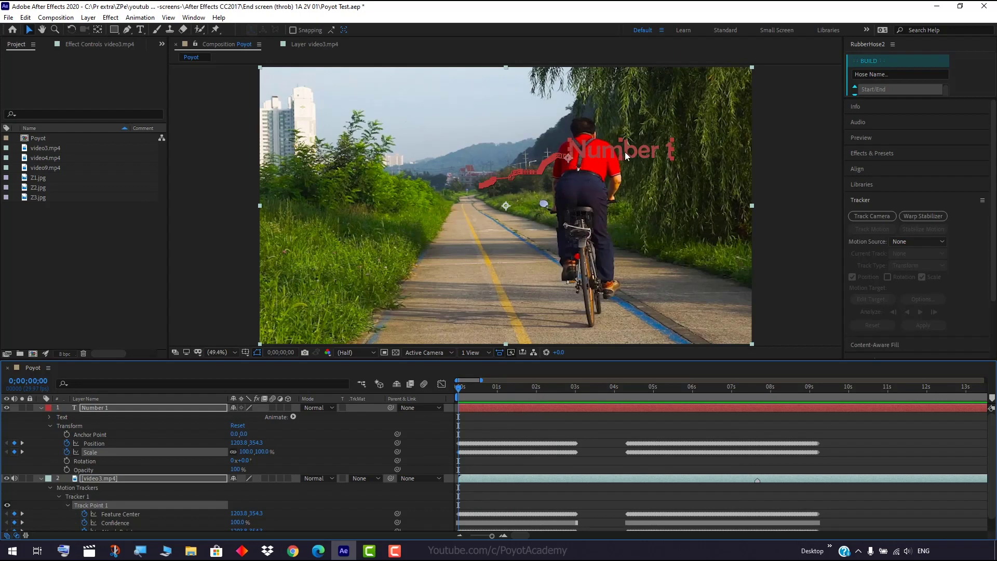
Collapse the properties of the Number 1 and video3.mp4 layers and deselect both layers
click(97, 410)
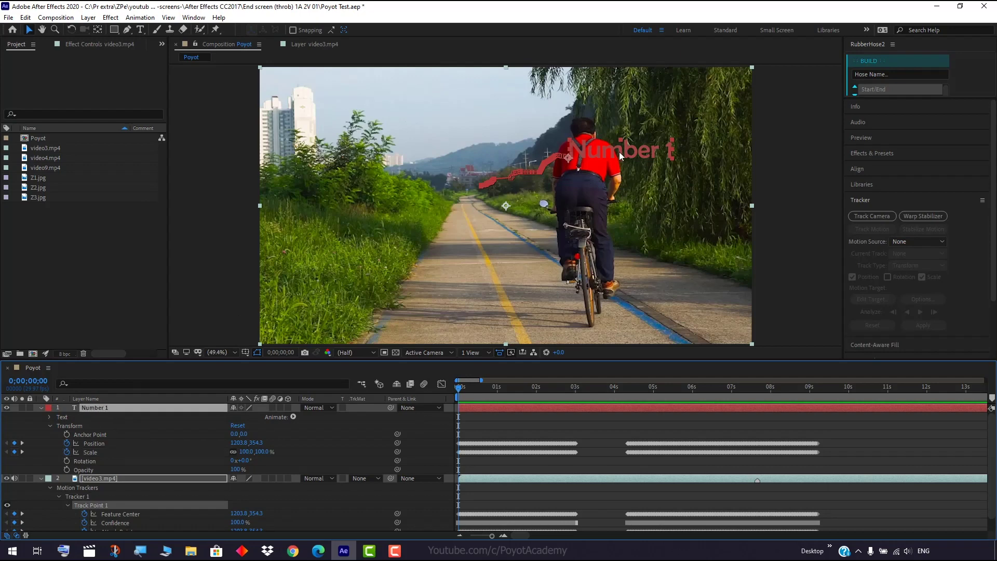
click(41, 408)
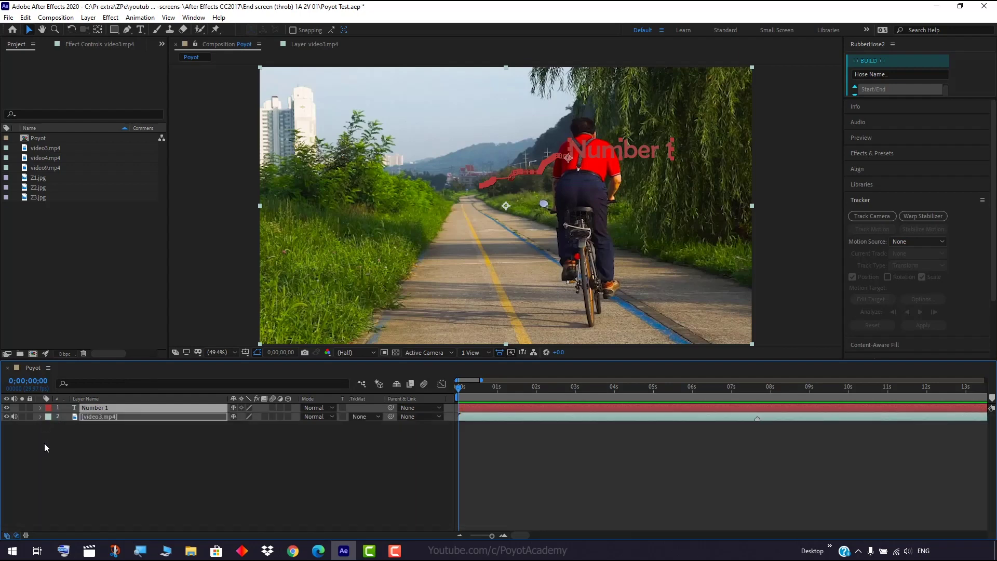
shift+click(138, 418)
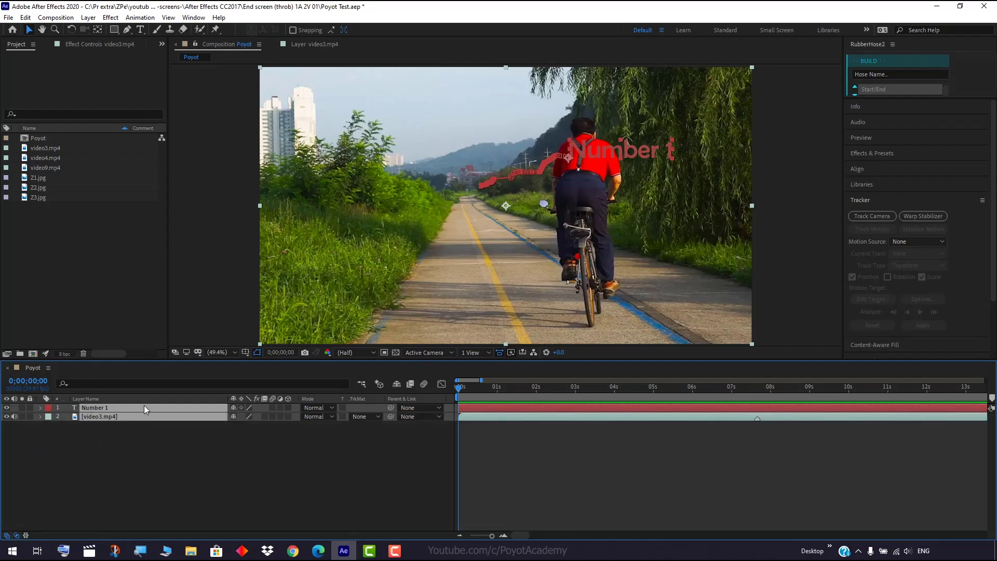
click(91, 425)
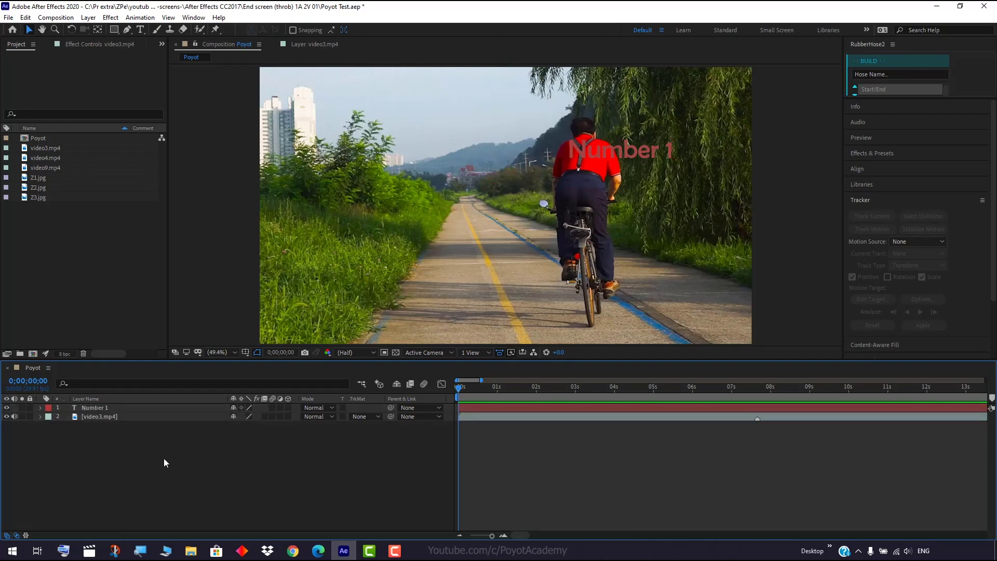
Set the Number 1 layer's Anchor Point to 111, 208 to place the text above the cyclist's head
click(102, 408)
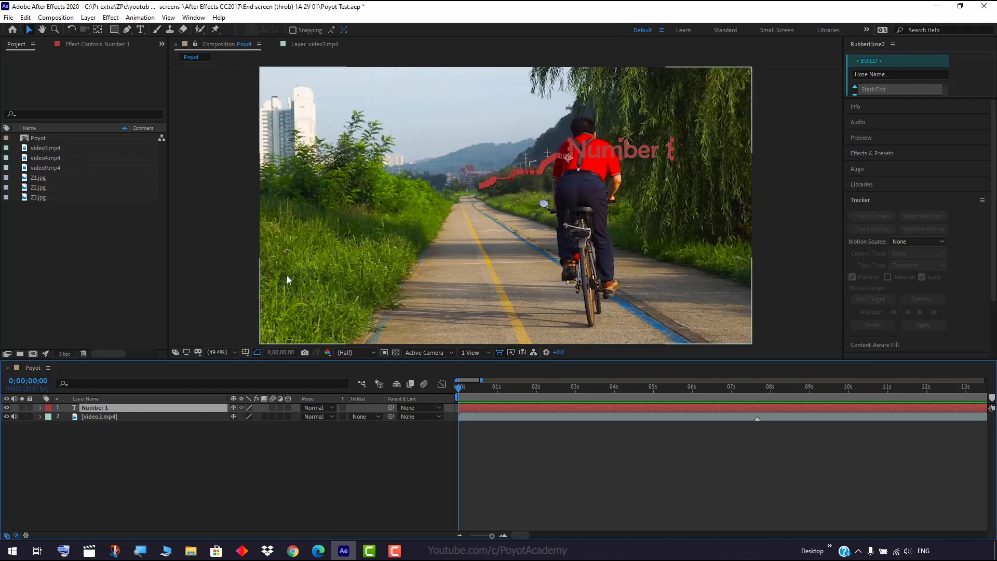
click(41, 408)
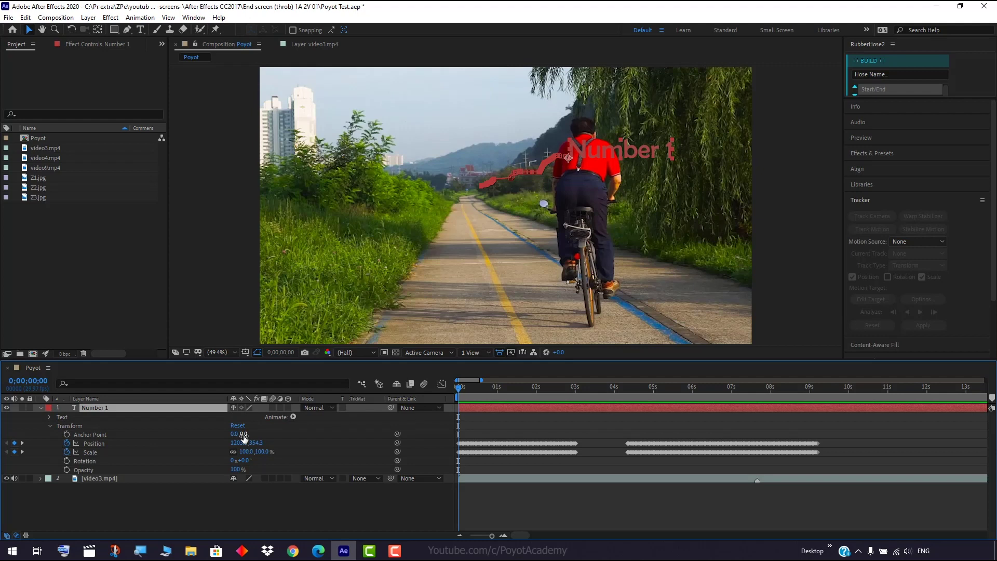
drag(244, 438, 355, 432)
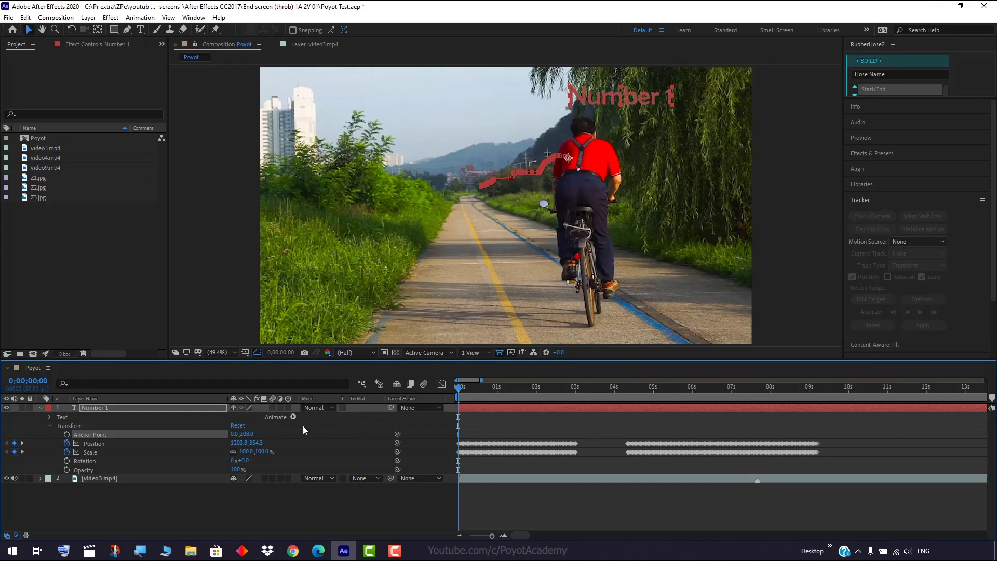
drag(233, 438, 283, 429)
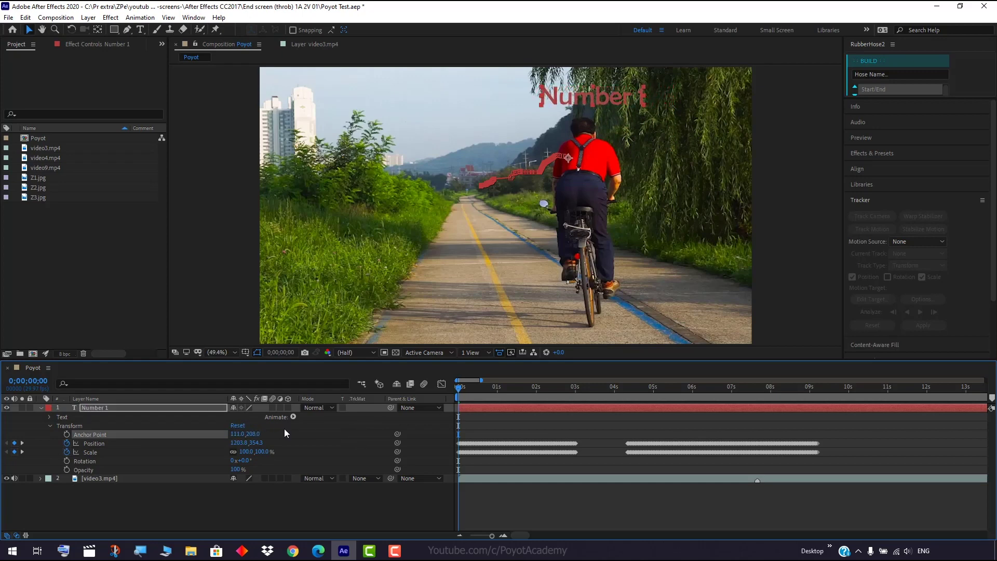
Preview the repositioned text's motion from the first frame, and collapse the Number 1 layer's properties back at the start
key(space)
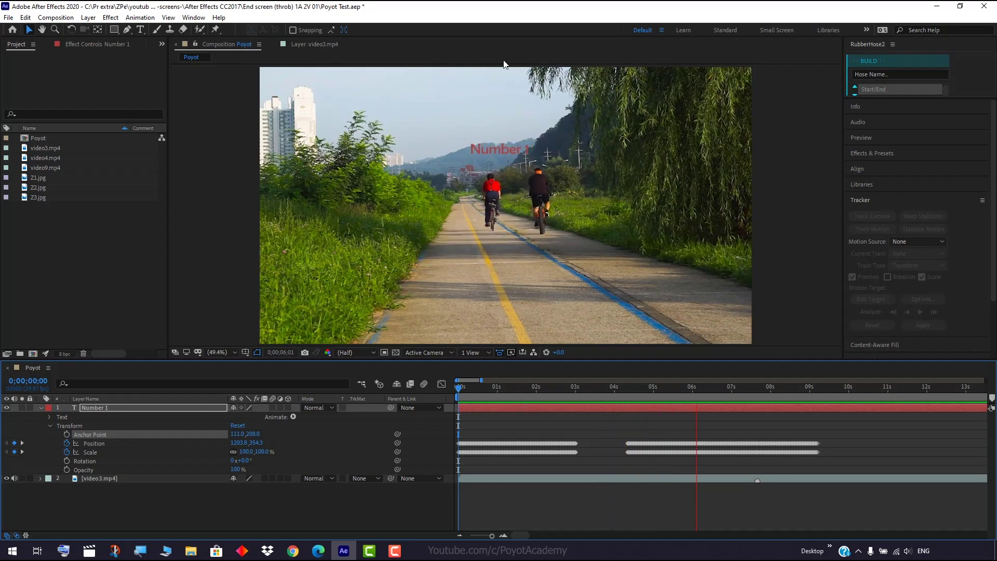
key(space)
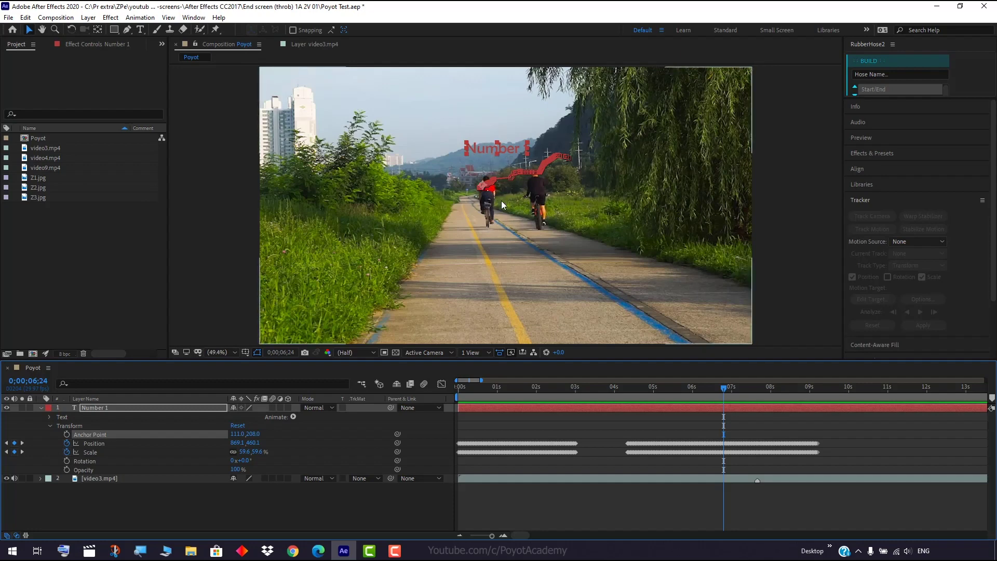
drag(727, 393, 445, 396)
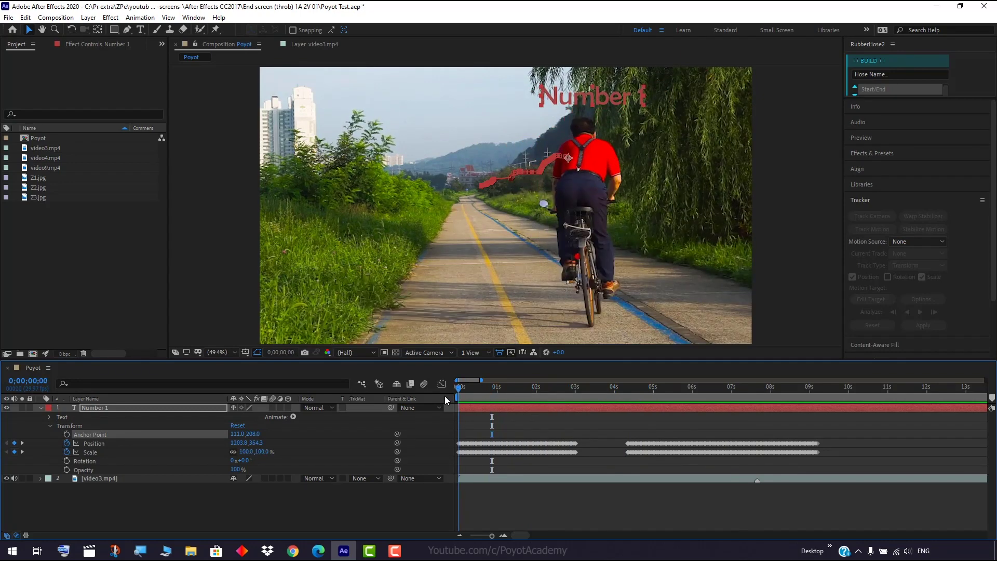
click(40, 408)
click(111, 475)
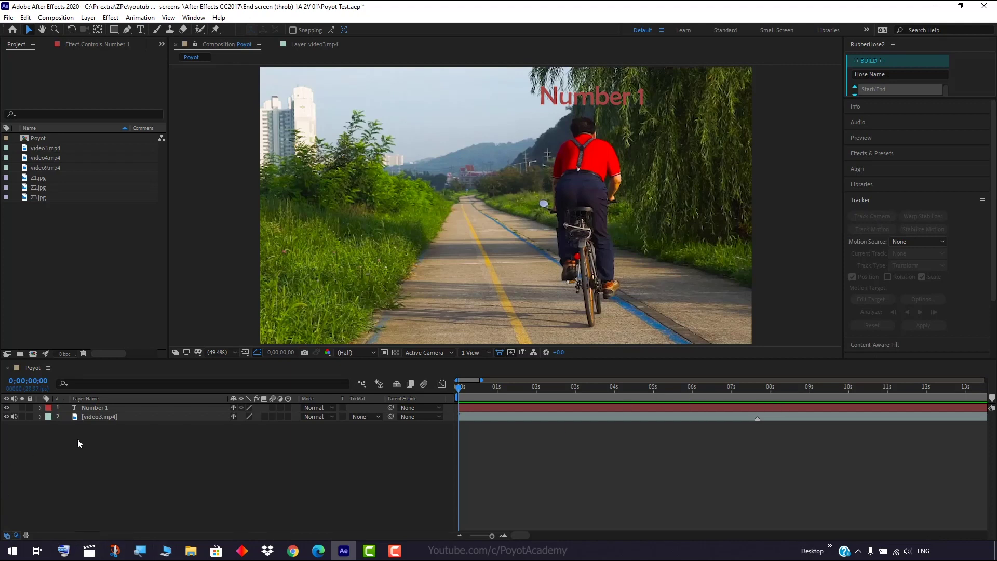
Delete the Number 1 and video3.mp4 layers and add video21.mp4 to the Poyot composition
drag(205, 443, 164, 407)
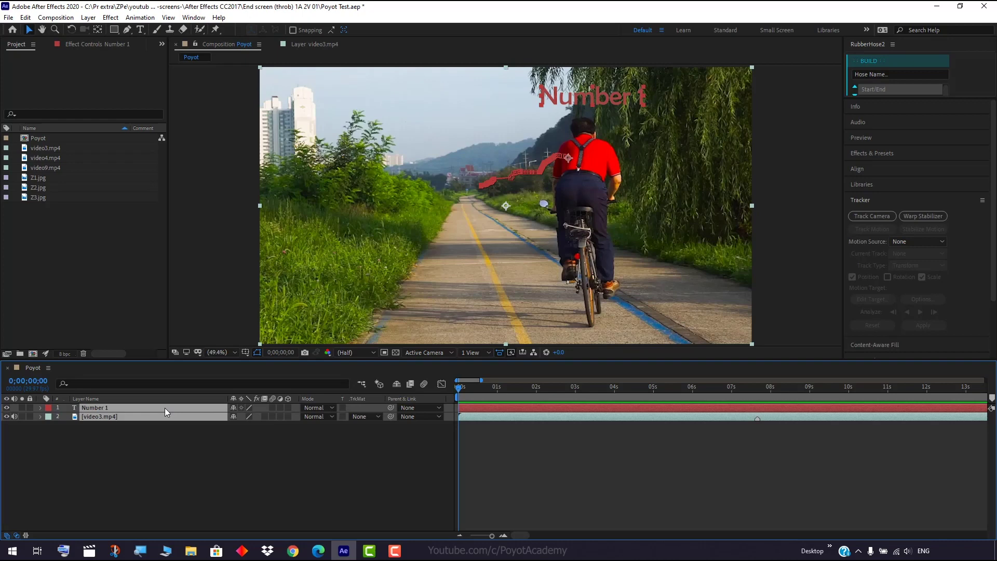
key(Delete)
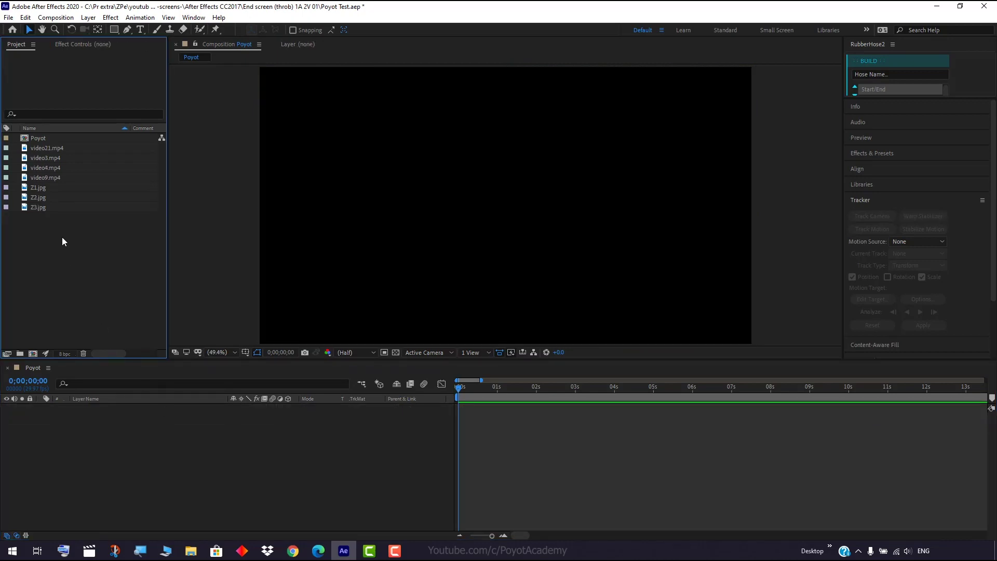
click(78, 147)
drag(39, 150, 107, 448)
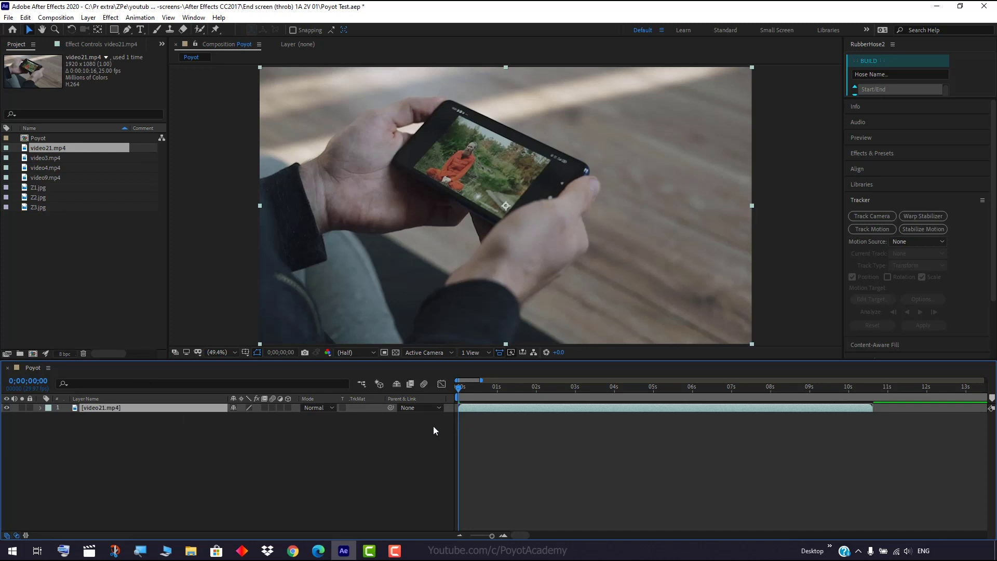
Start a motion track on the video21.mp4 layer with the Perspective corner pin track type
click(865, 229)
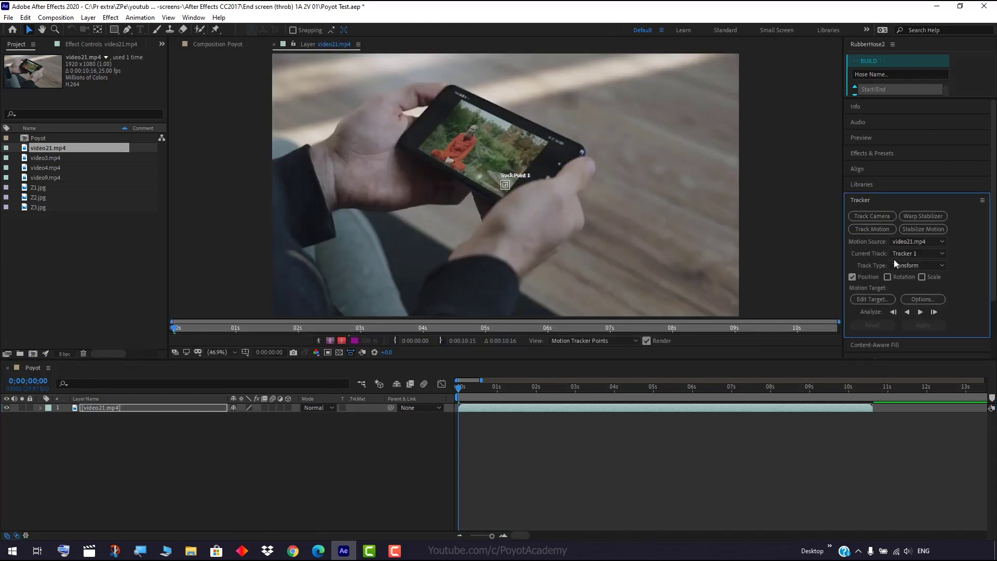
click(921, 268)
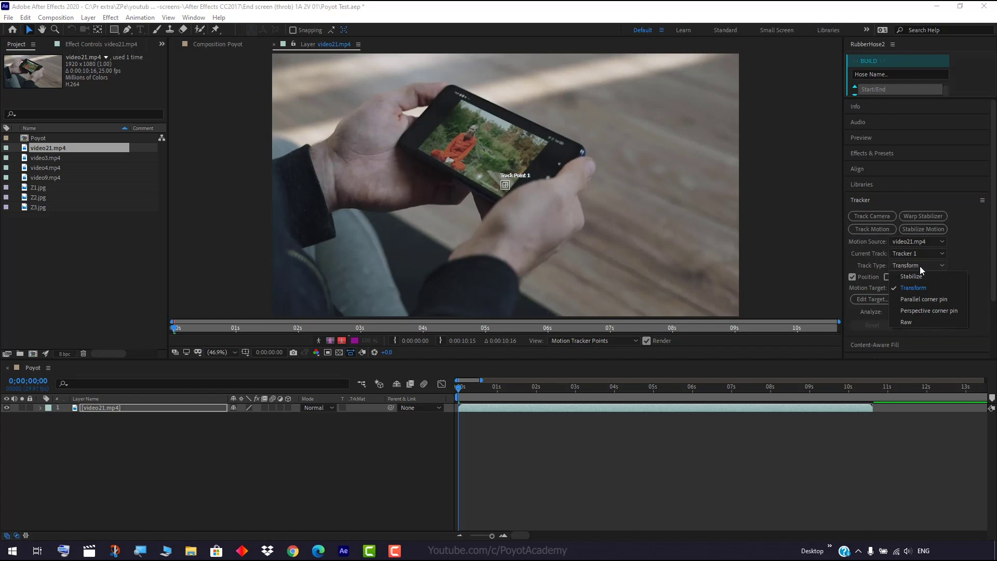
click(923, 311)
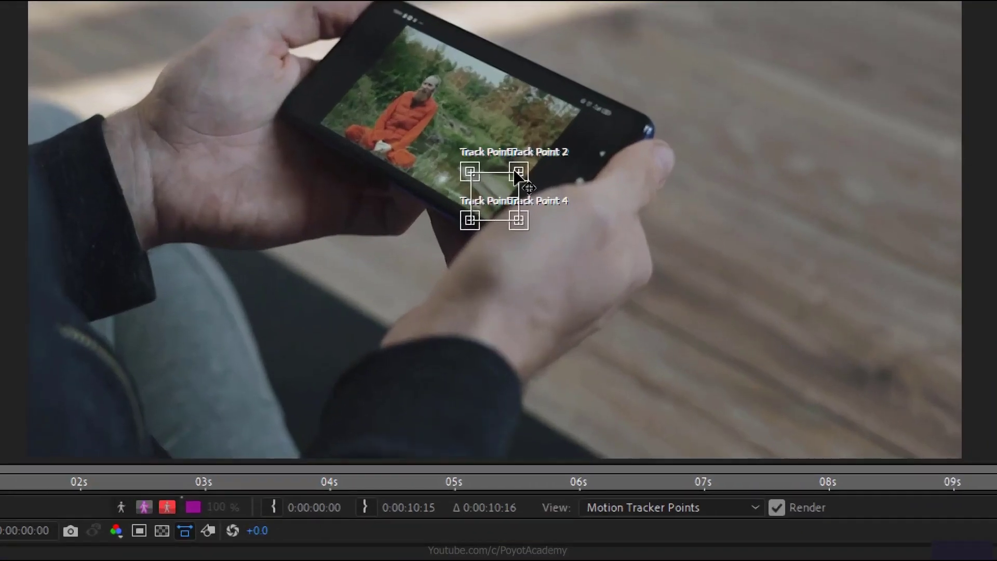
Place the four track points on the corners of the picture shown on the phone's screen, with Track Points 1 and 2 along its upper edge
drag(517, 175, 586, 116)
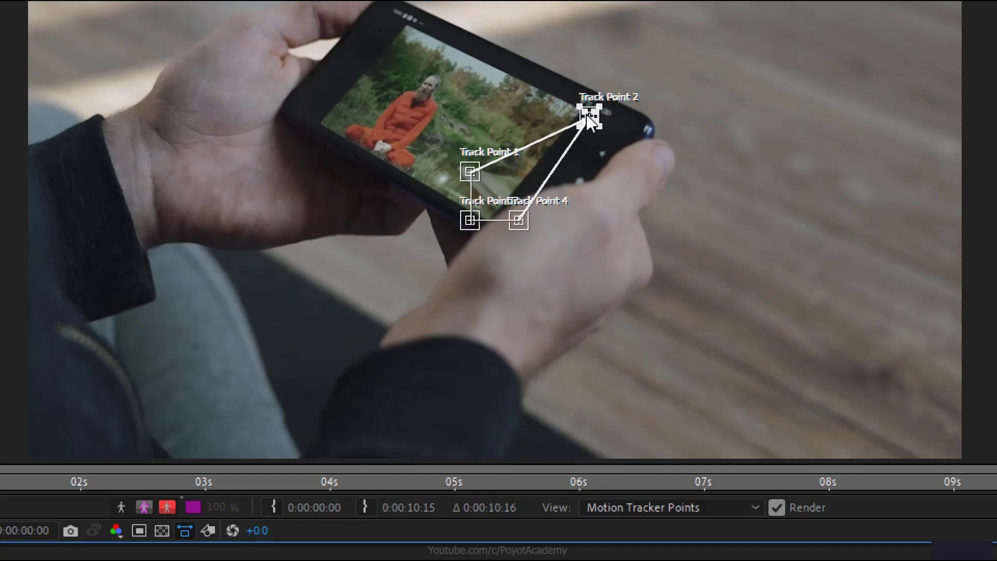
drag(588, 118, 583, 111)
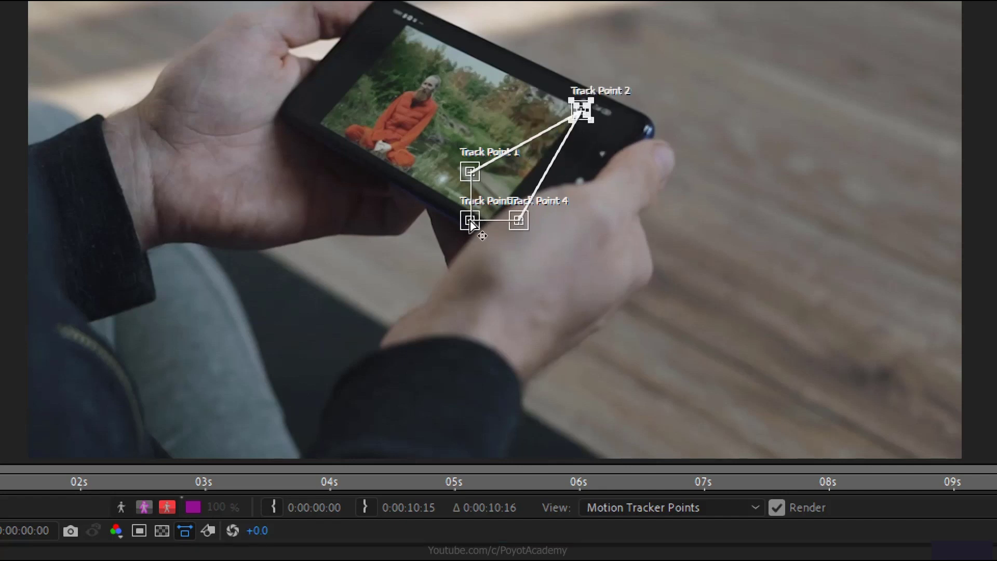
drag(472, 224, 454, 189)
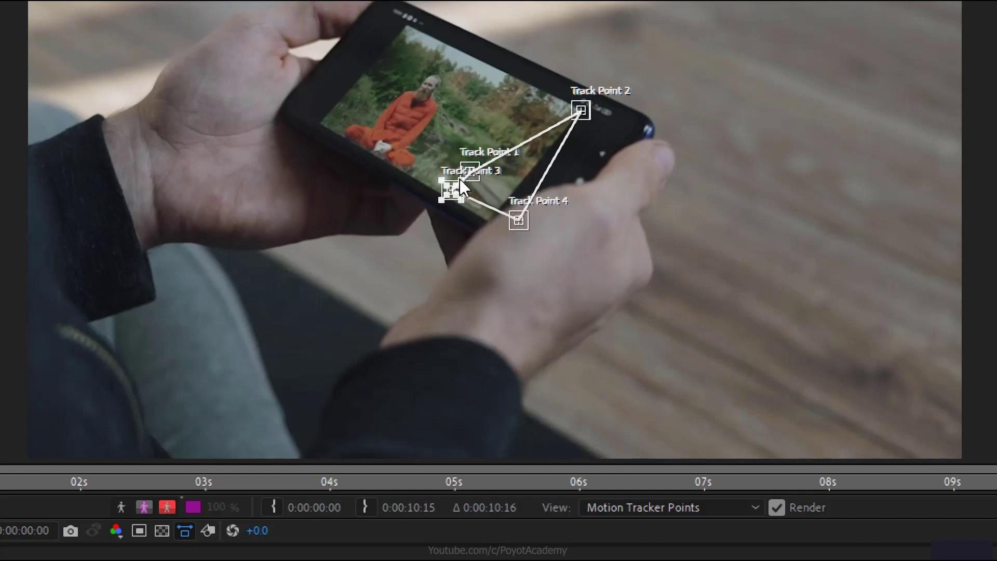
drag(459, 179, 479, 209)
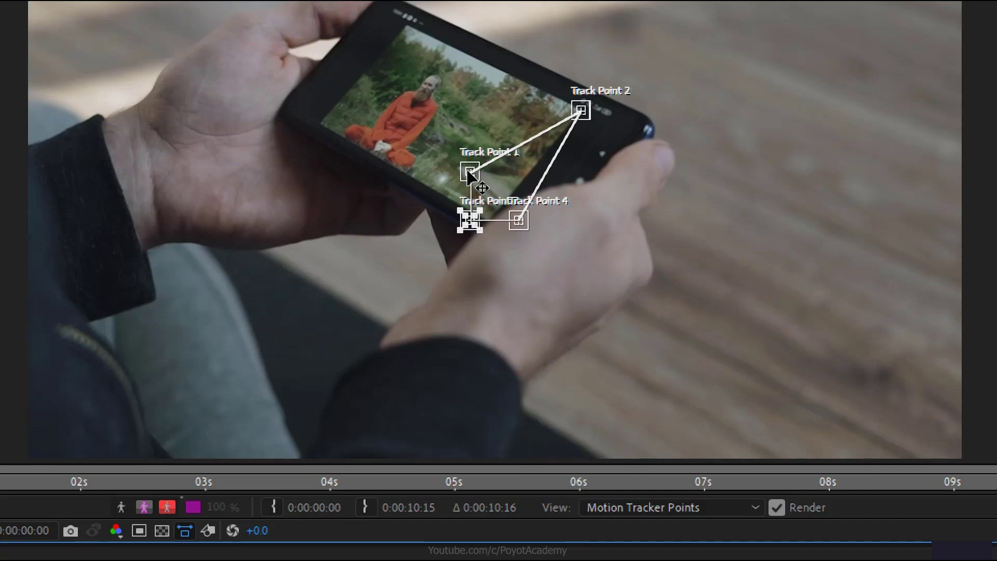
drag(480, 166, 406, 25)
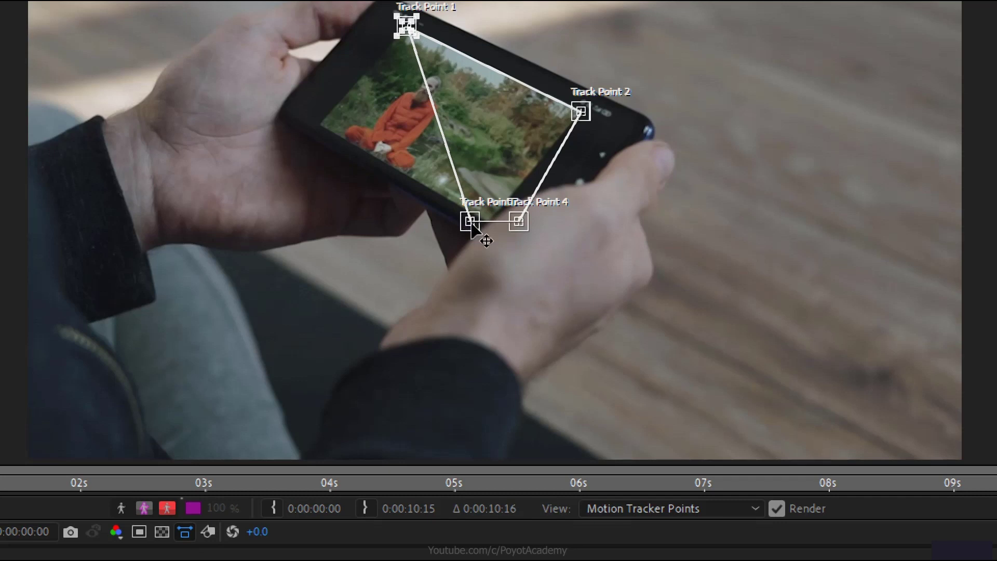
drag(470, 220, 320, 125)
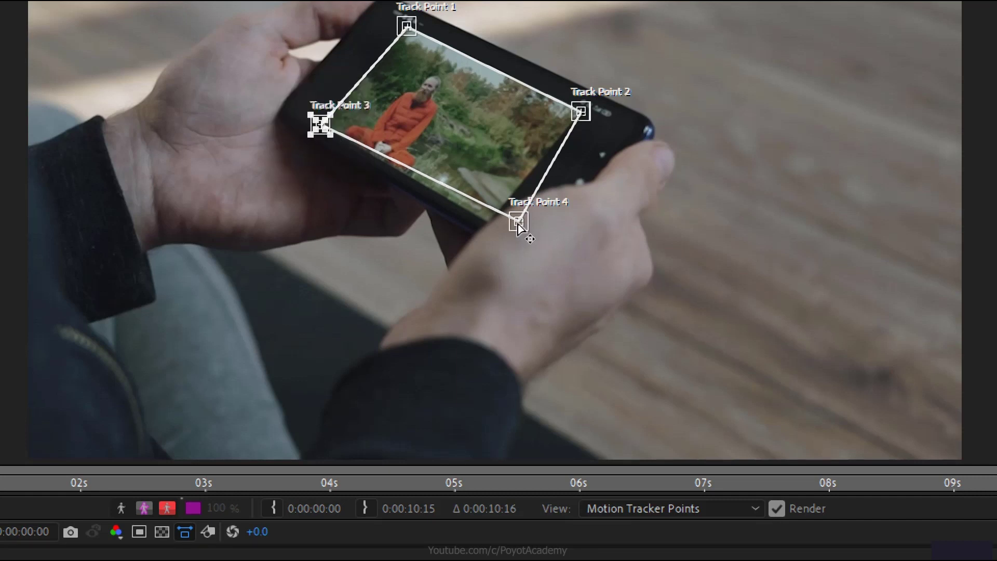
drag(518, 224, 485, 223)
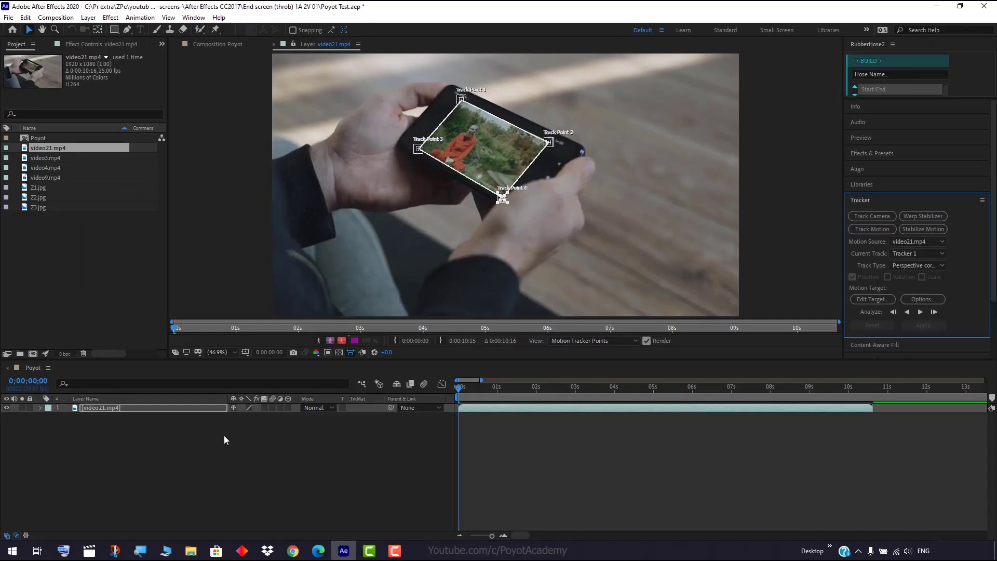
Expand video21.mp4's motion tracker to show its four track points, and check which layers are available as motion target
click(40, 408)
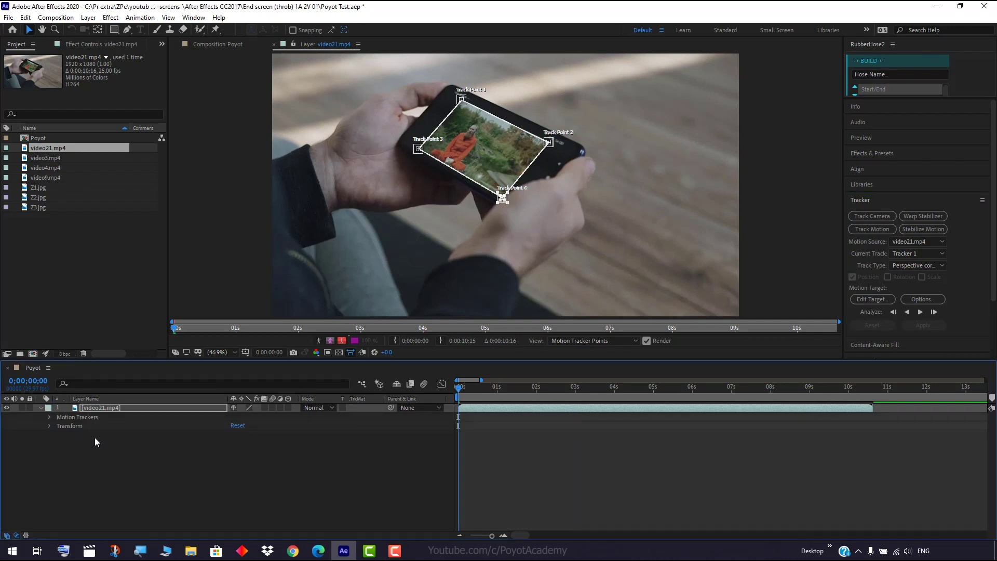
click(49, 418)
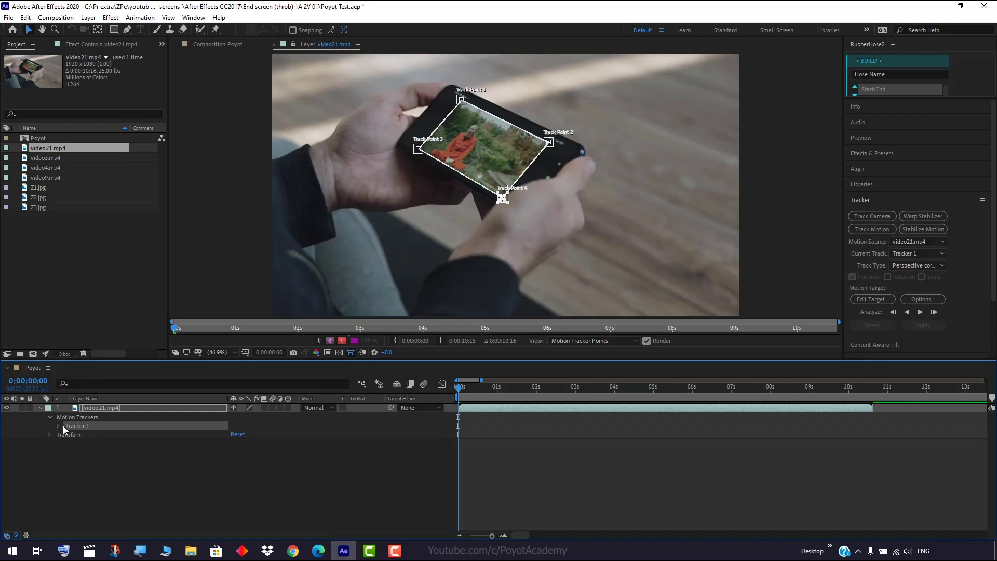
click(60, 426)
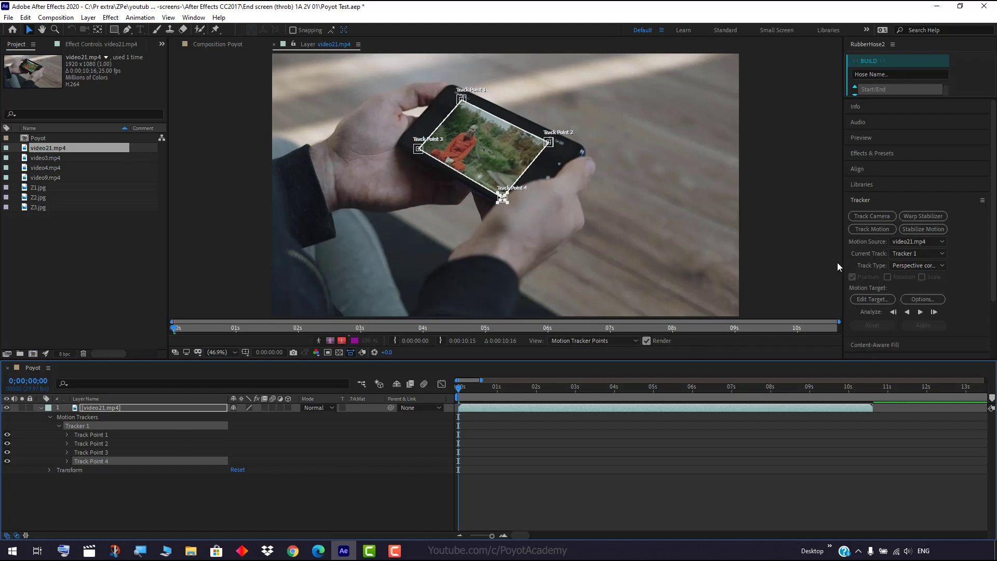
click(873, 301)
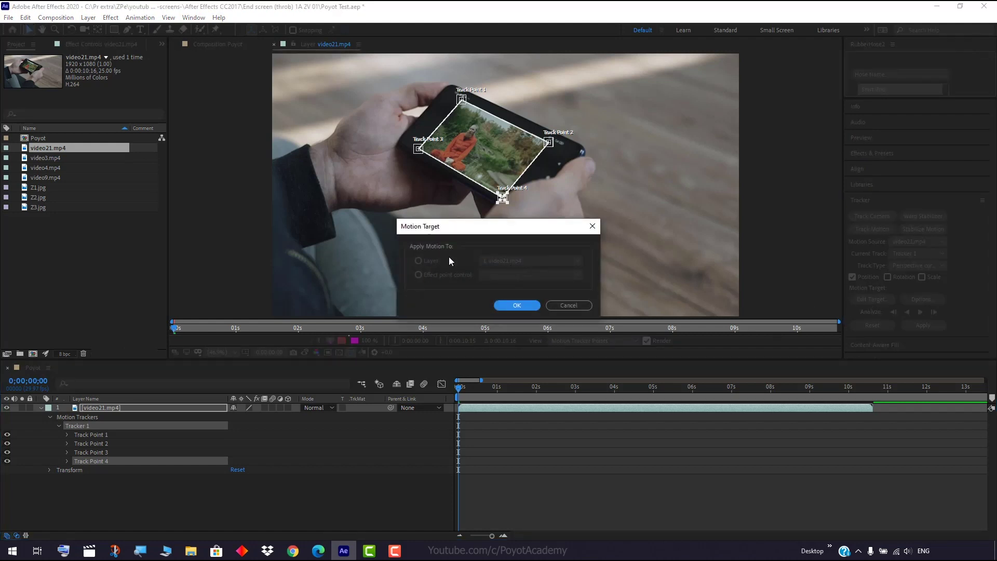
click(569, 306)
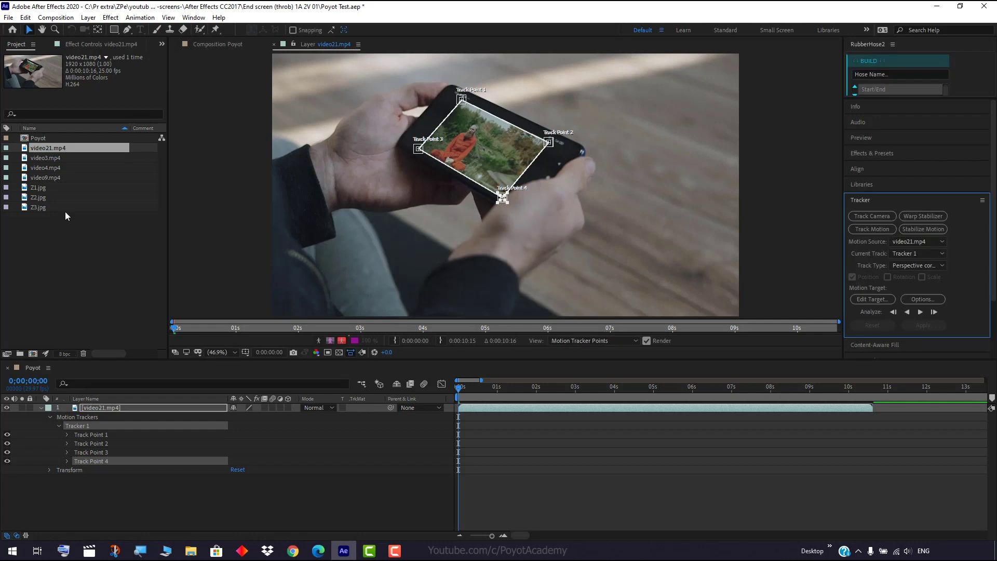
Add video3.mp4 to the composition as a layer above video21.mp4
click(63, 167)
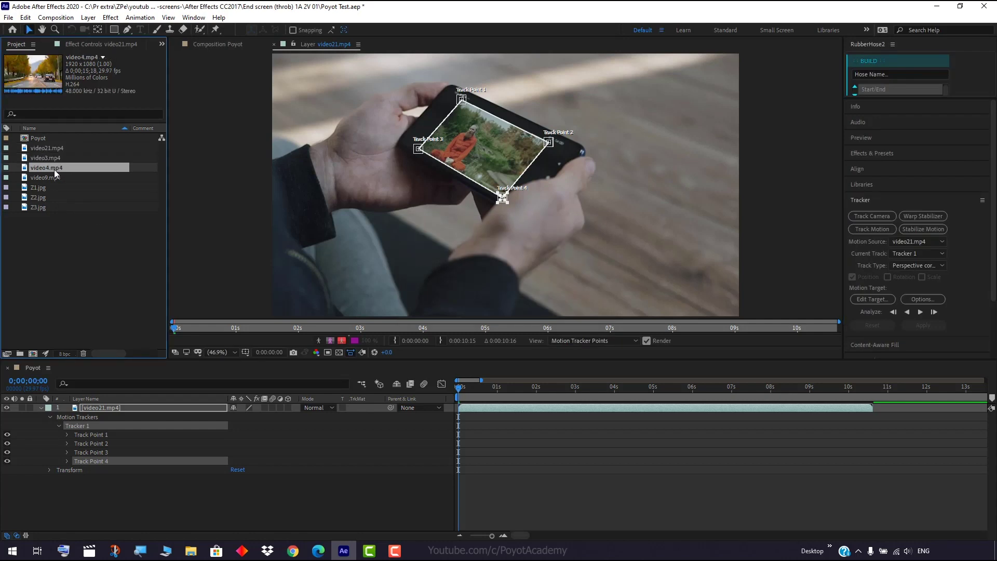
click(64, 179)
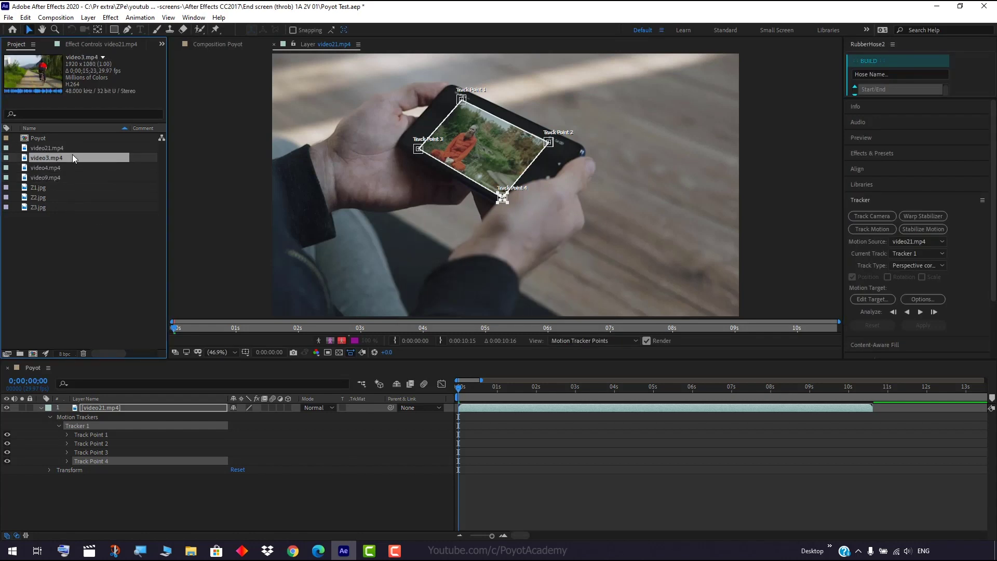
drag(59, 159, 123, 407)
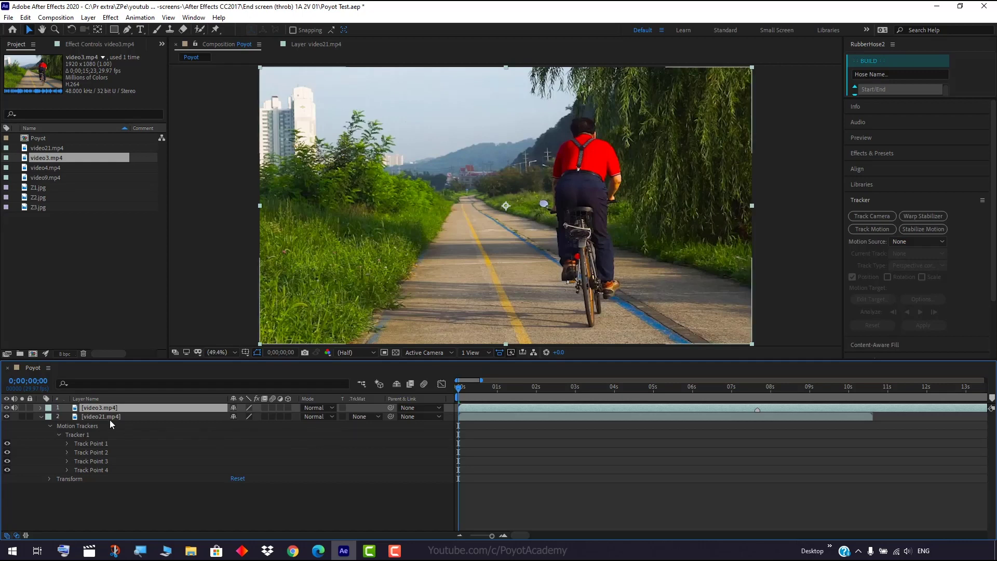
Reselect Tracker 1 in the video21.mp4 layer view and set its motion target to the video3.mp4 layer
click(311, 45)
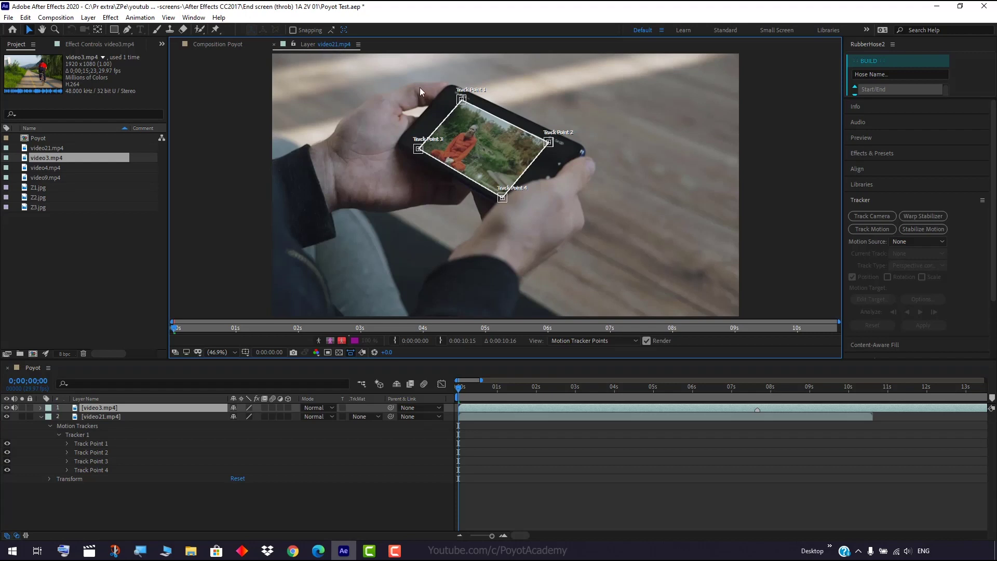
click(79, 437)
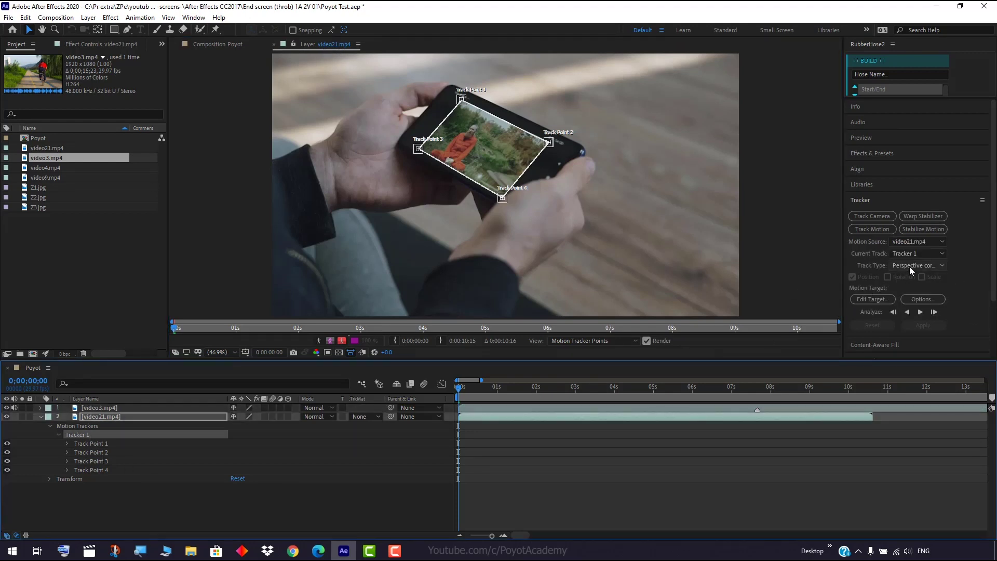
click(869, 300)
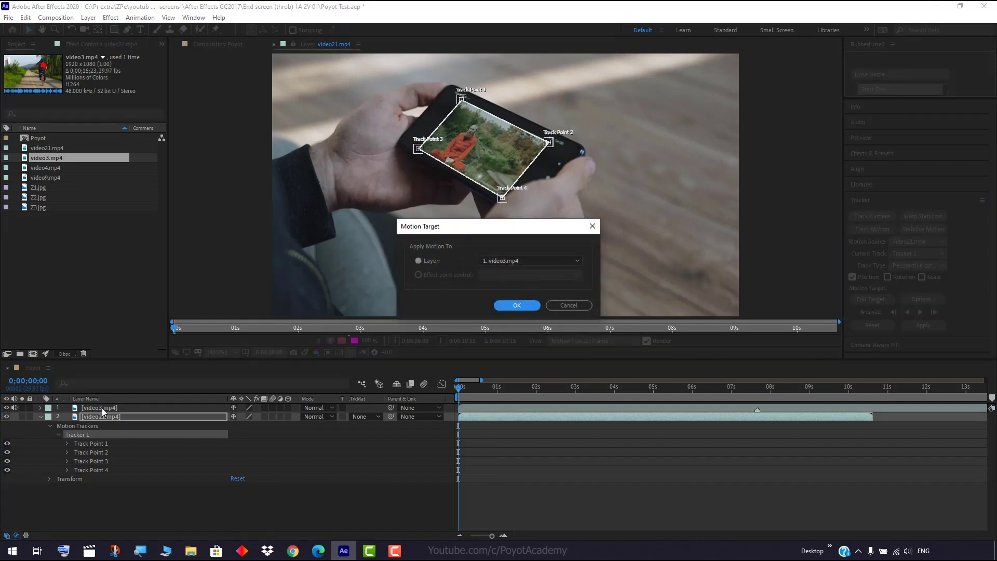
click(517, 305)
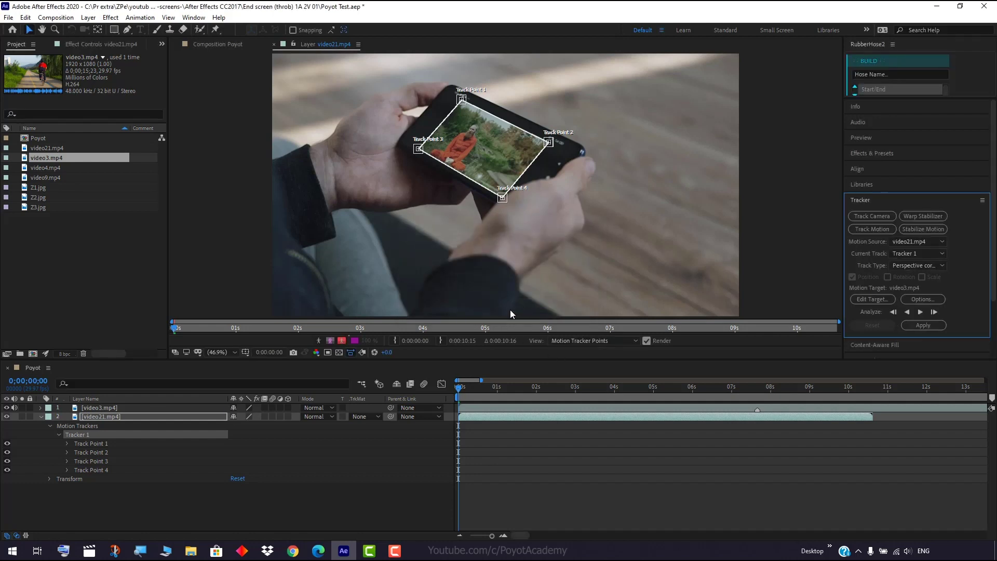
Analyze the phone track forward, stop it at about 9 seconds, and apply the tracking to video3.mp4
click(921, 314)
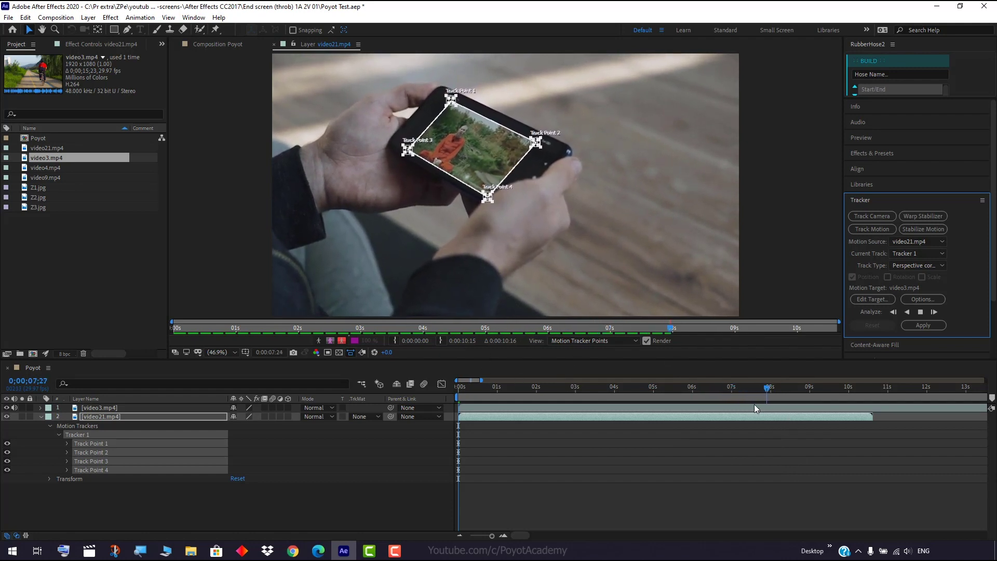
click(922, 313)
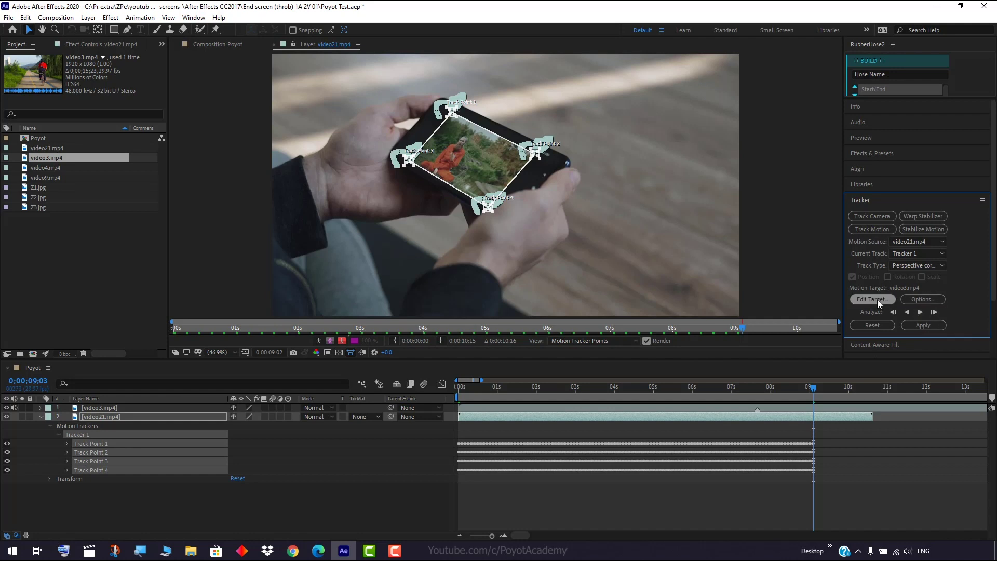
click(924, 326)
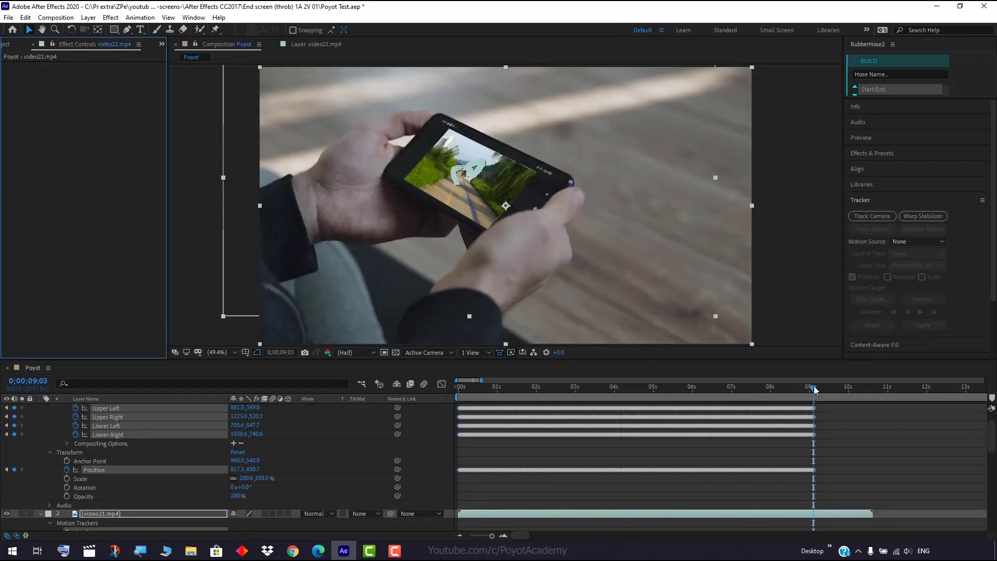
Preview the composition from the first frame to check how video3.mp4 follows the phone's screen
click(629, 389)
key(Home)
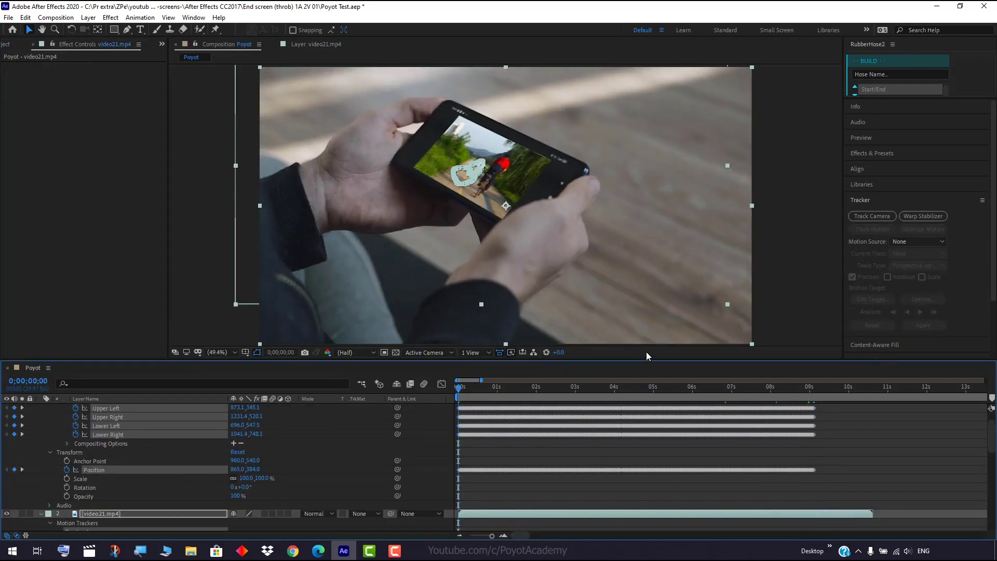
key(space)
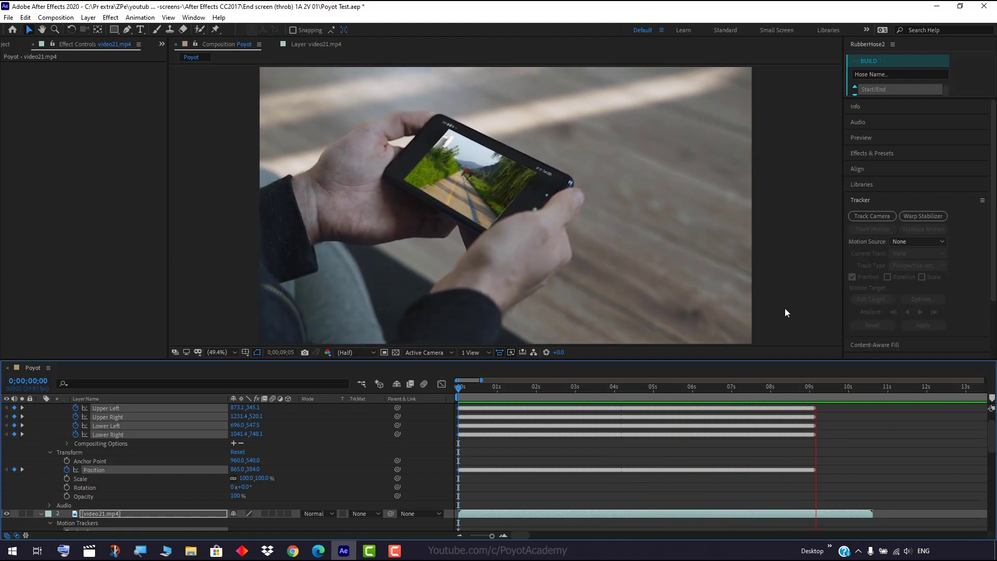
key(space)
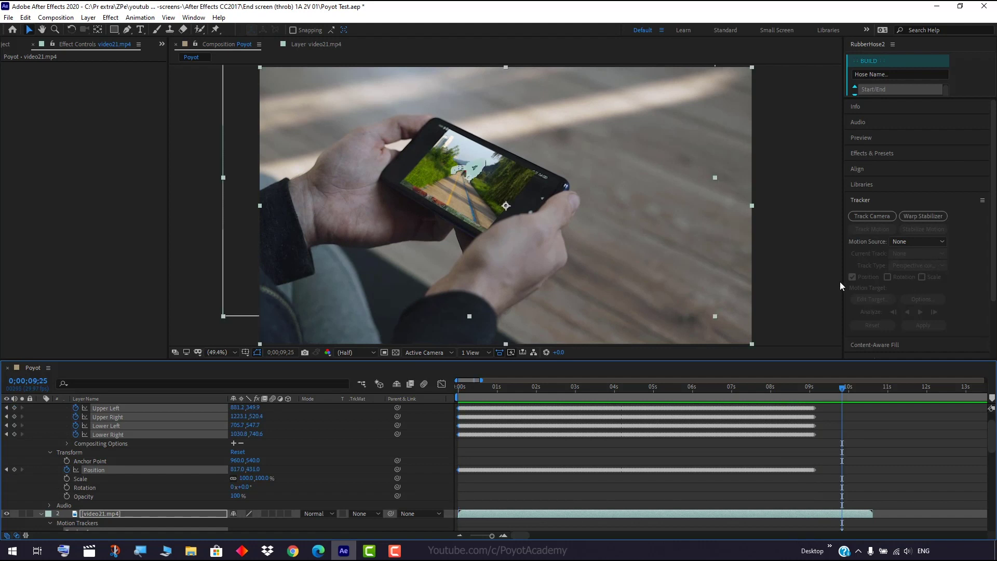
Reopen Tracker 1 of video21.mp4 in the layer view and review the available track types
click(105, 513)
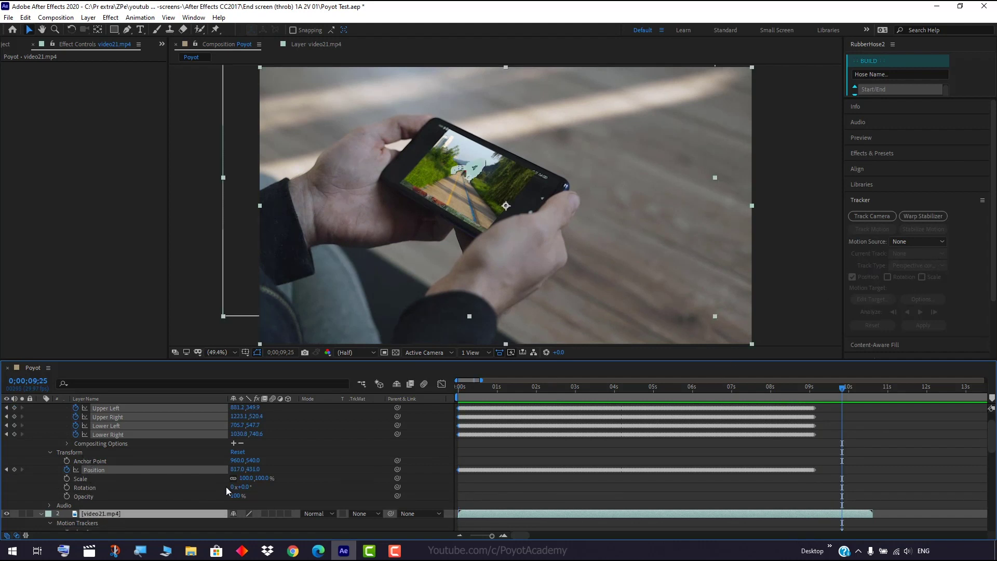
scroll(219, 478, down, 4)
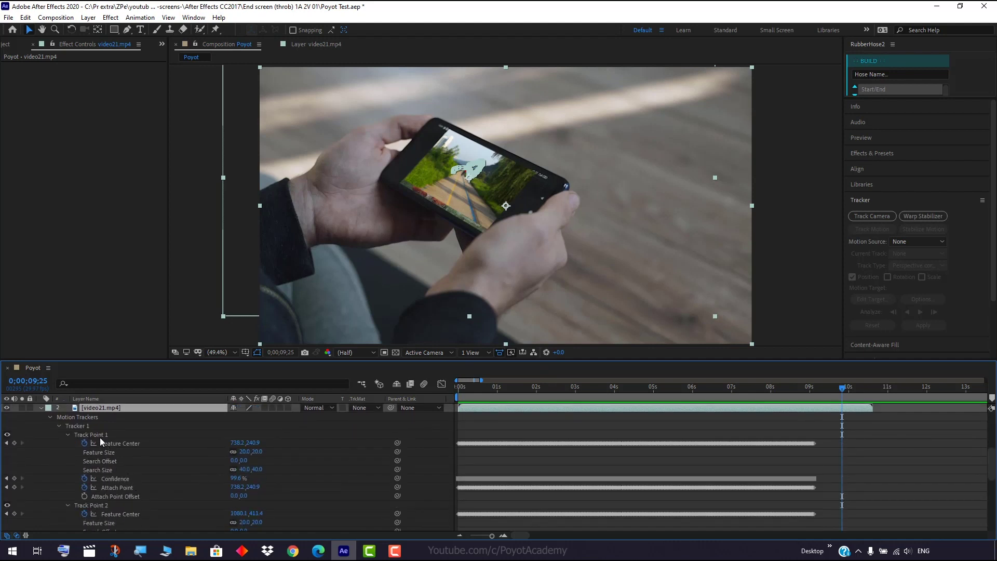
click(100, 438)
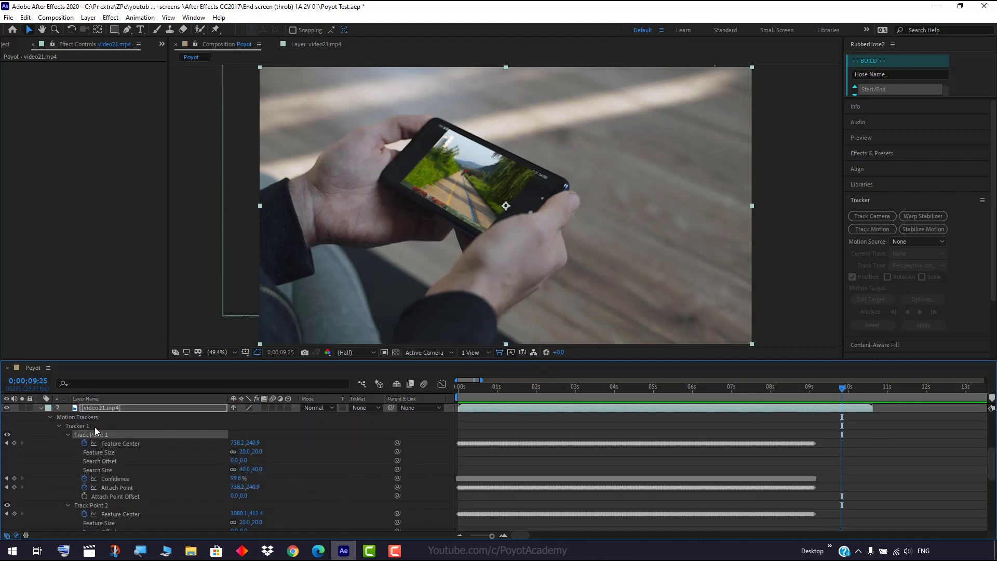
click(95, 427)
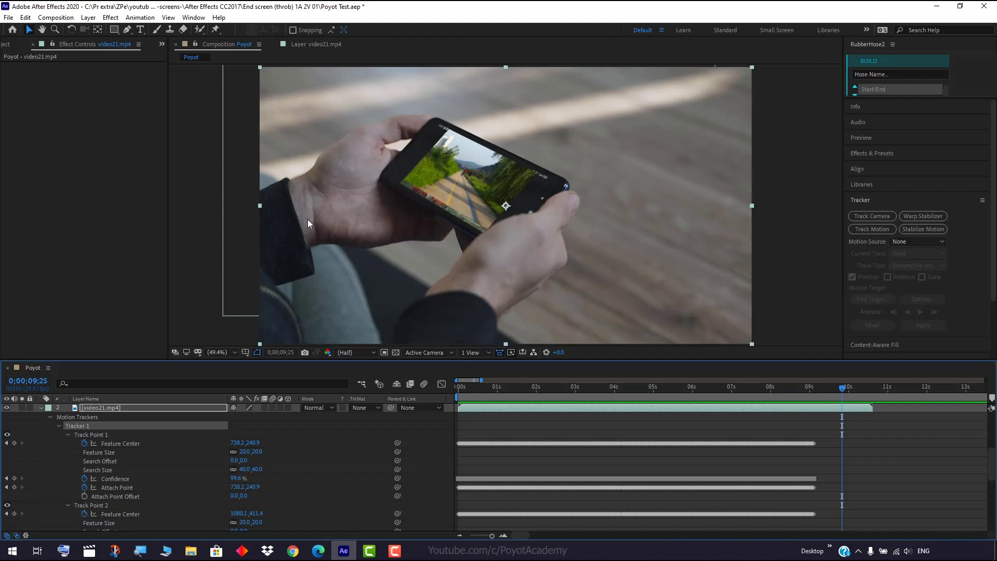
click(311, 46)
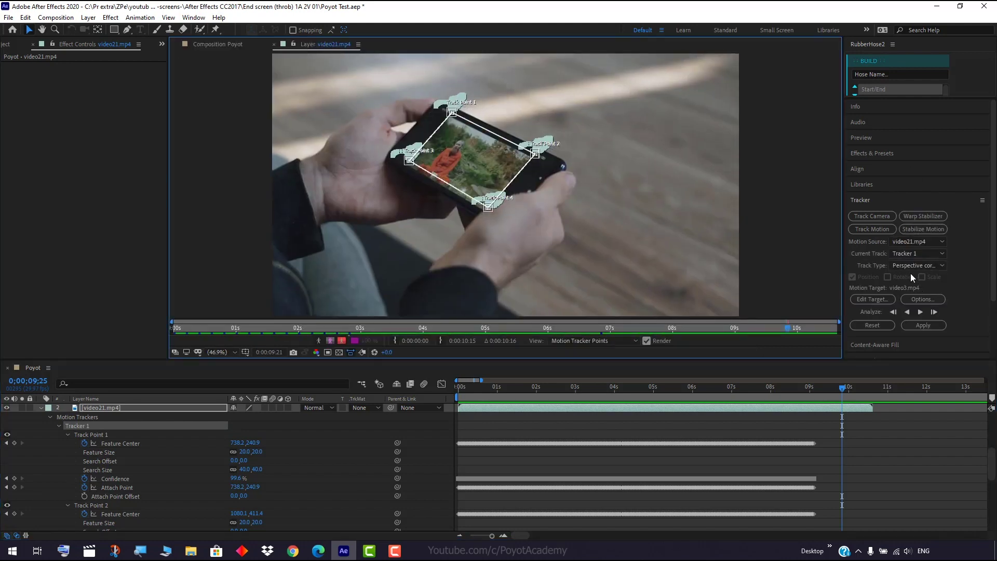
click(918, 266)
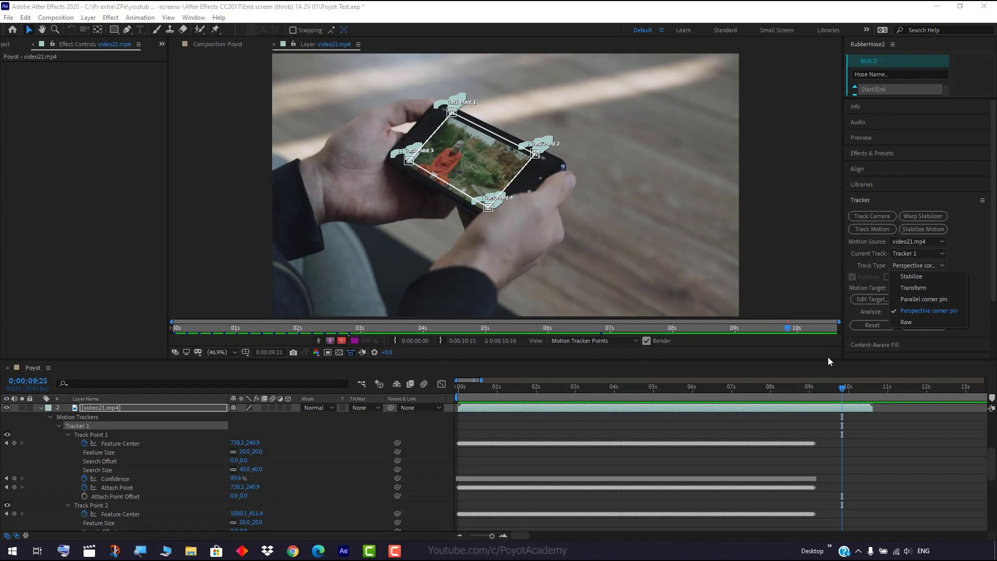
Scrub back through video21.mp4 to the first frame to review the movement of the four track points
click(825, 389)
drag(825, 389, 792, 392)
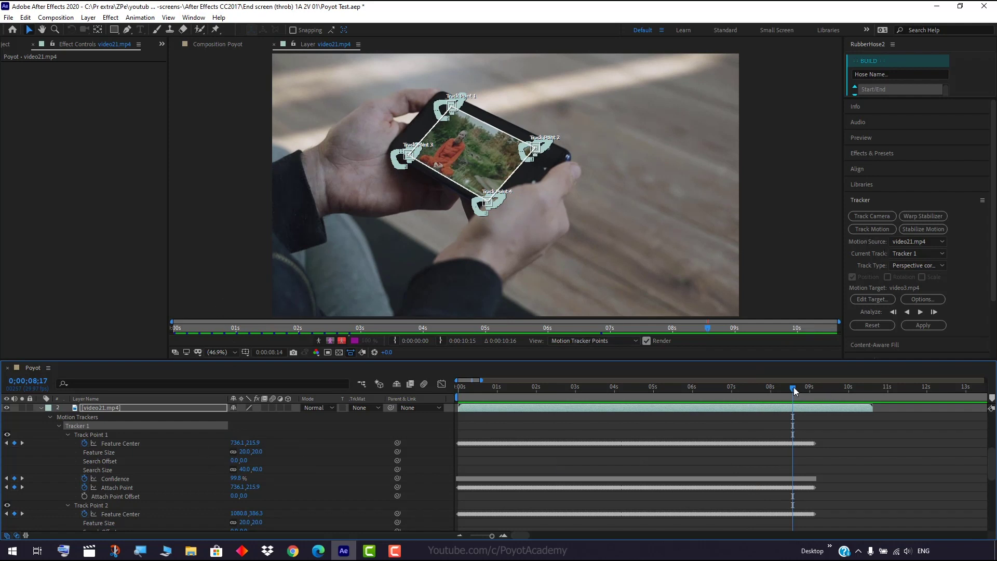
drag(794, 388, 447, 398)
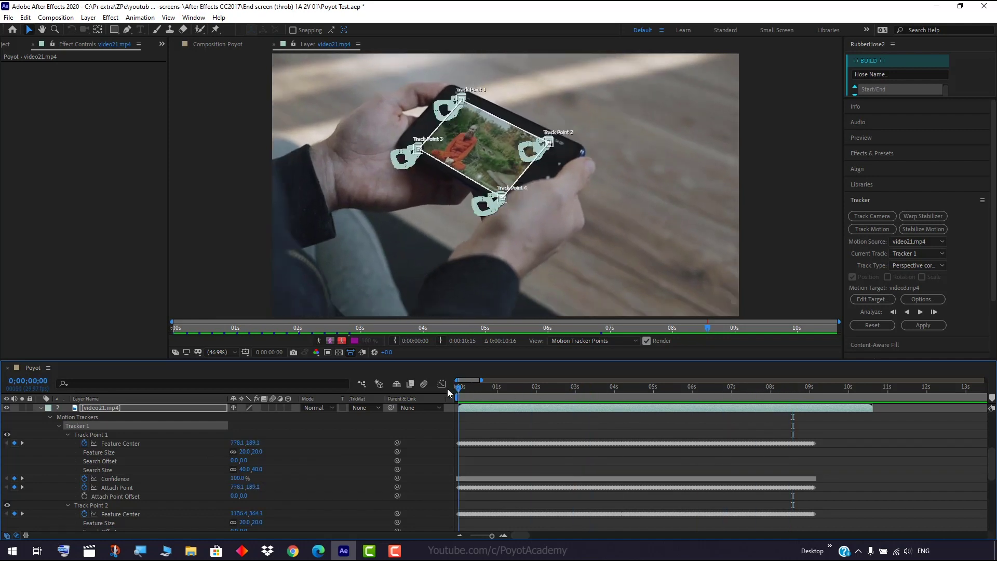